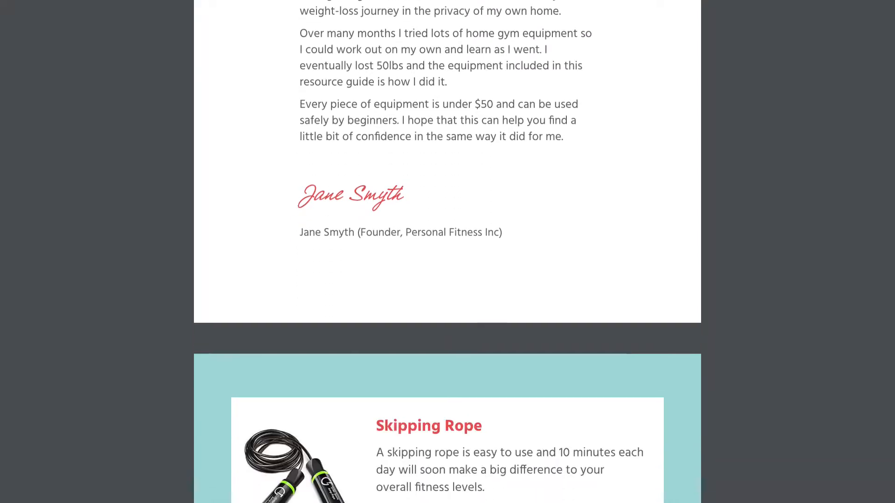
Scroll down through the finished fitness resource guide preview
scroll(448, 251, down, 14)
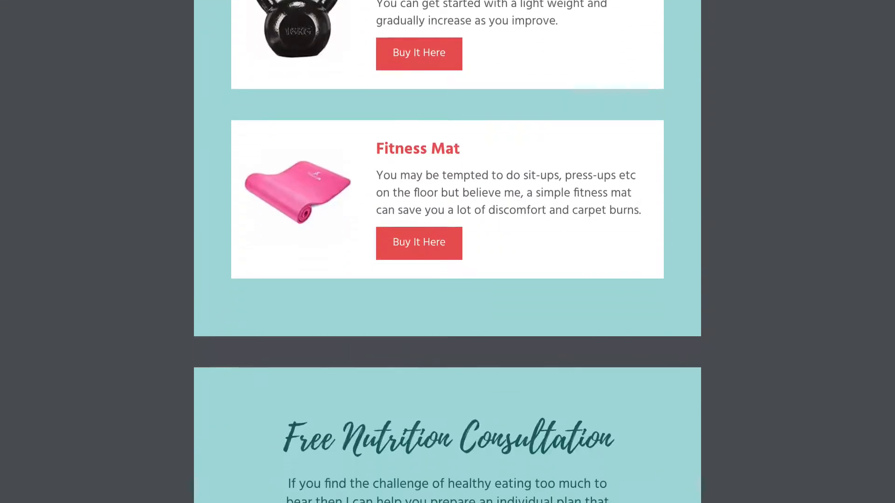
scroll(447, 252, down, 1)
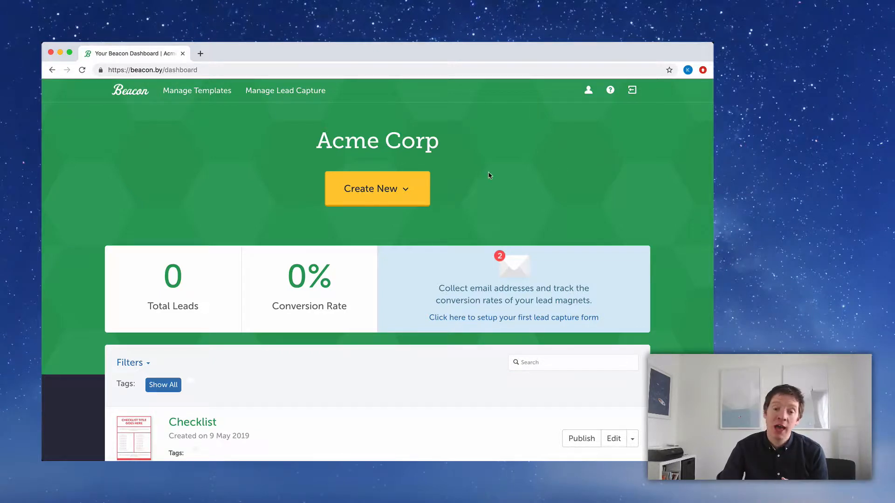
Create a new Resource Guide lead magnet, declining the blog content import
click(414, 190)
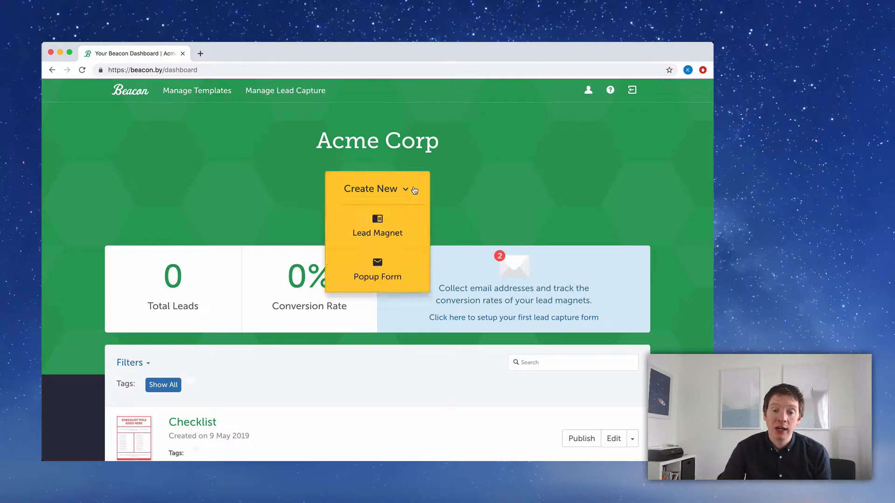
click(413, 223)
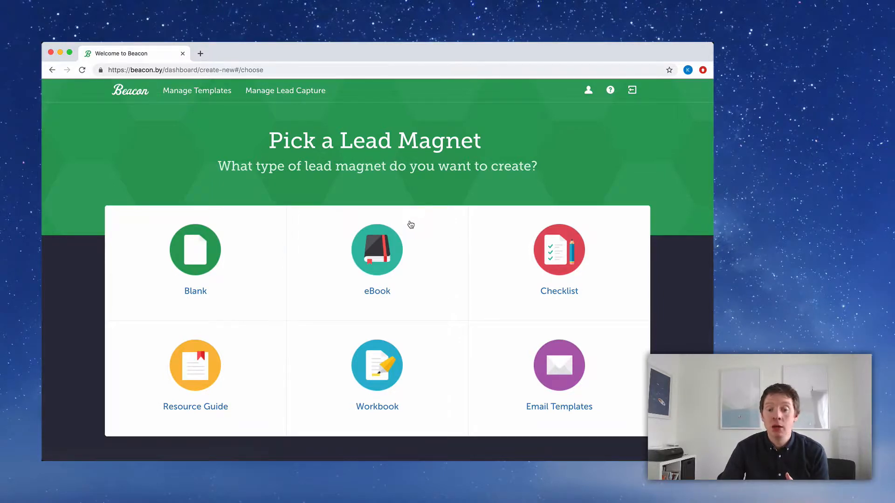
click(262, 358)
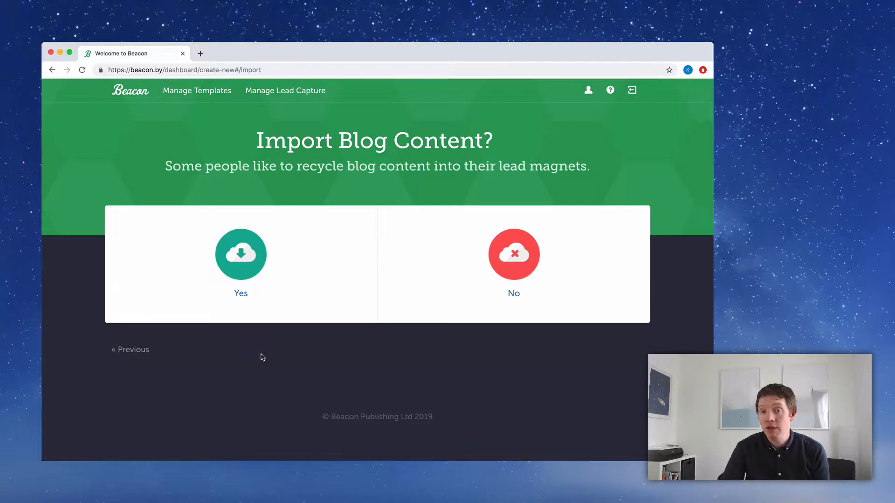
click(498, 266)
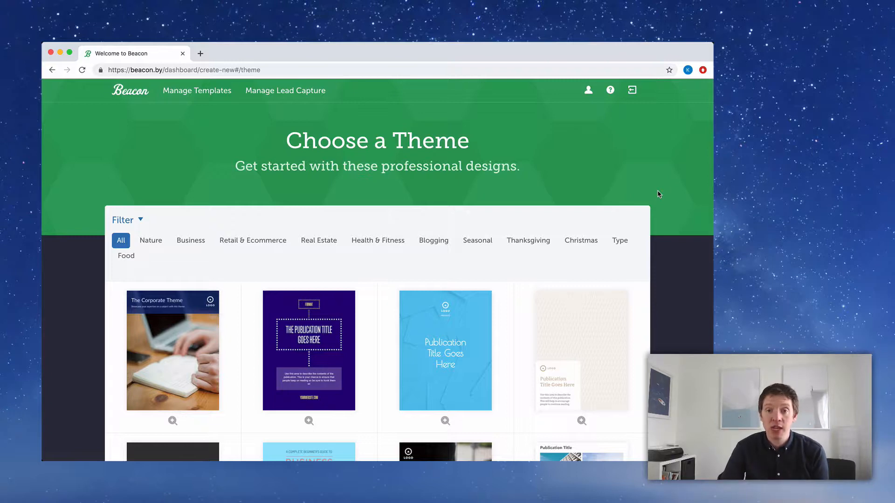
Browse the theme gallery and filter it to Business themes
scroll(659, 194, down, 10)
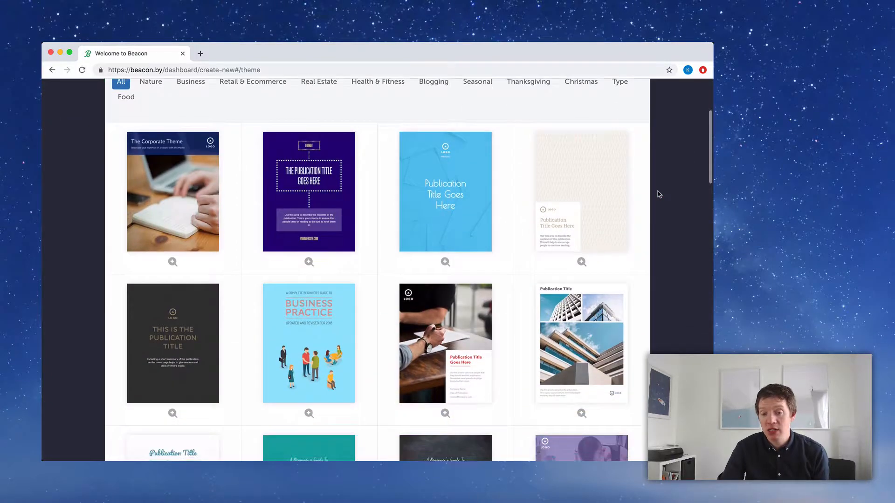
scroll(658, 195, down, 8)
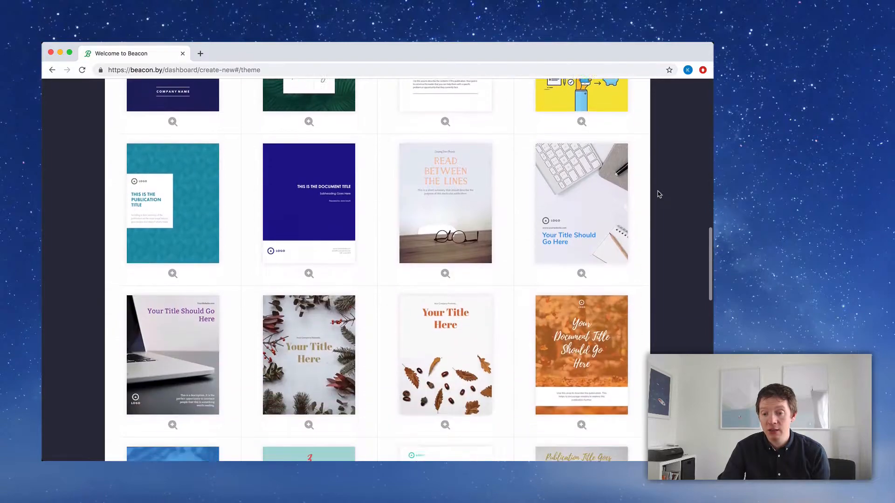
scroll(659, 195, up, 8)
scroll(659, 194, up, 9)
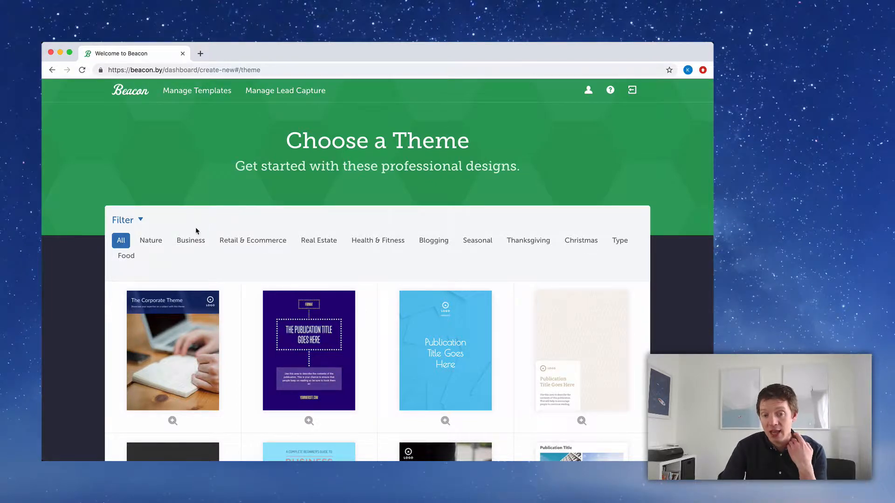
click(189, 241)
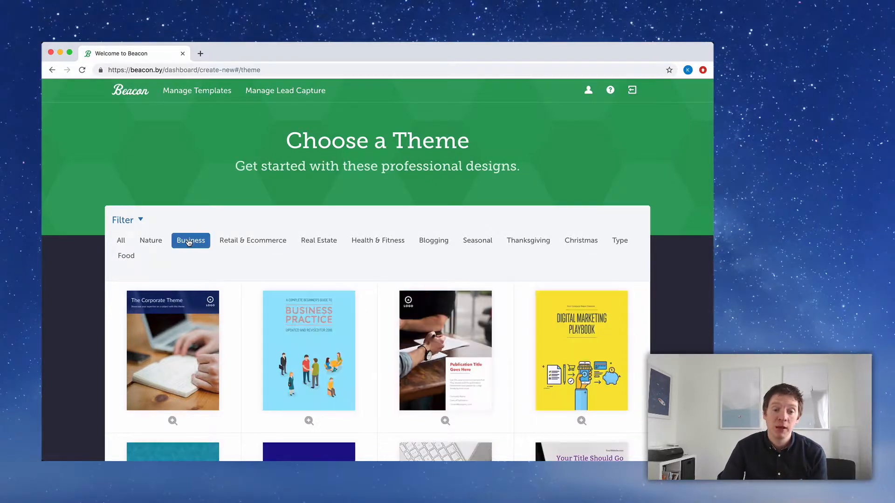
scroll(230, 257, down, 10)
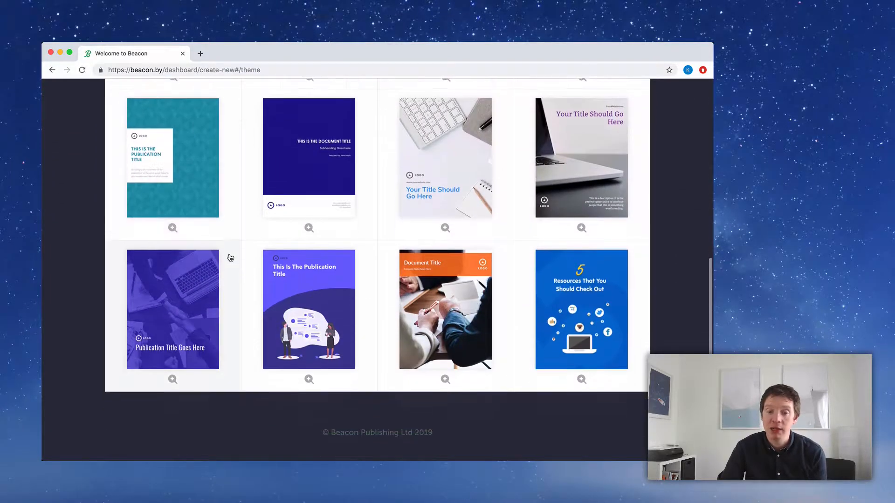
scroll(230, 256, up, 10)
Switch the filter to Health & Fitness and choose the teal runner theme
click(201, 230)
click(243, 227)
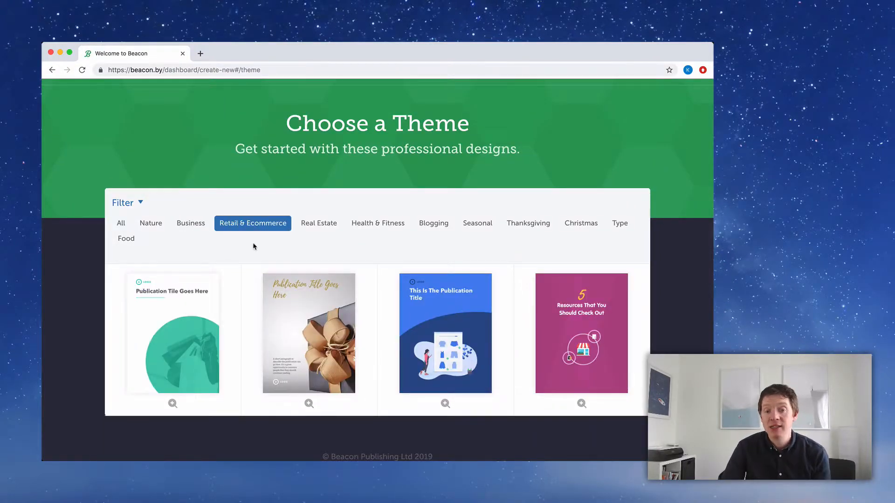
click(262, 234)
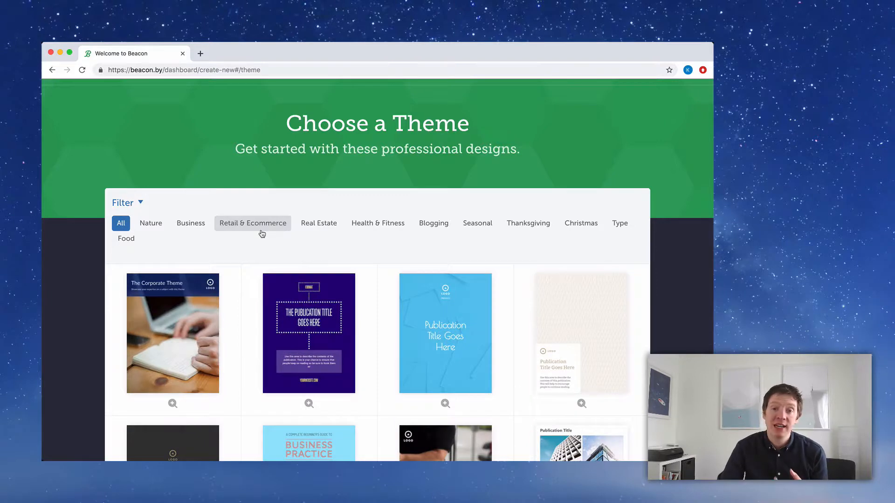
click(394, 231)
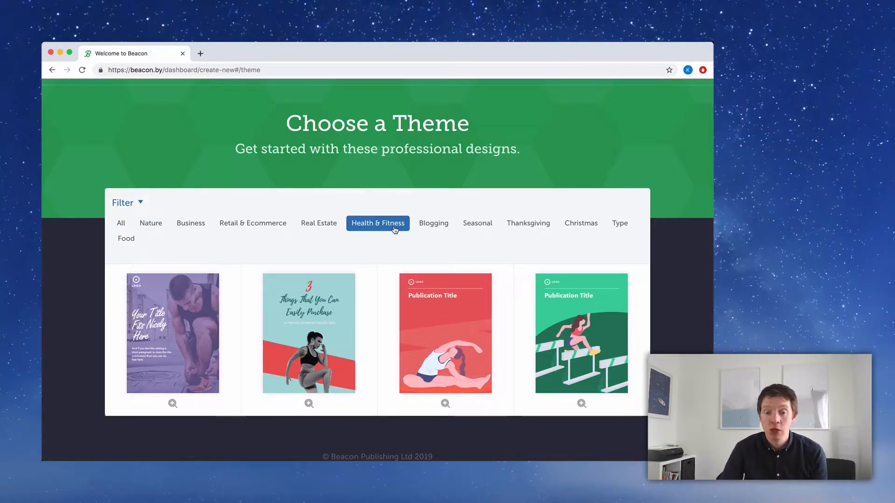
click(340, 333)
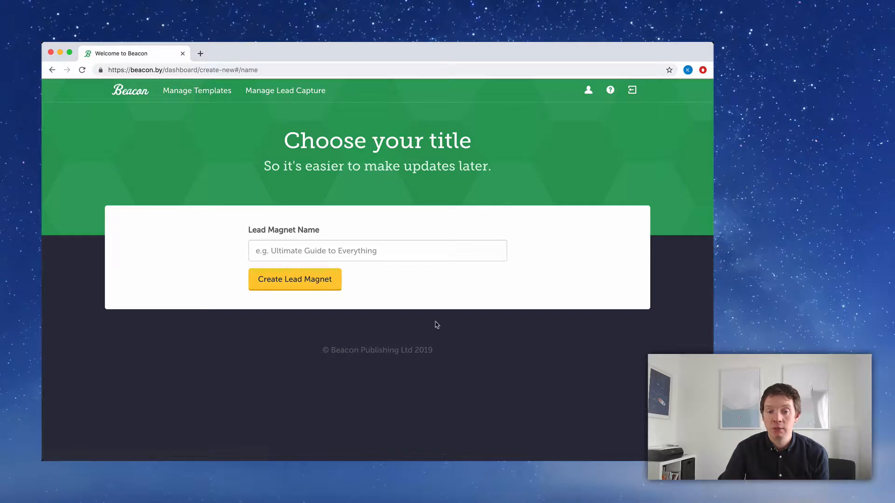
Name the lead magnet '3 Pieces of Equipment' and create it
click(453, 252)
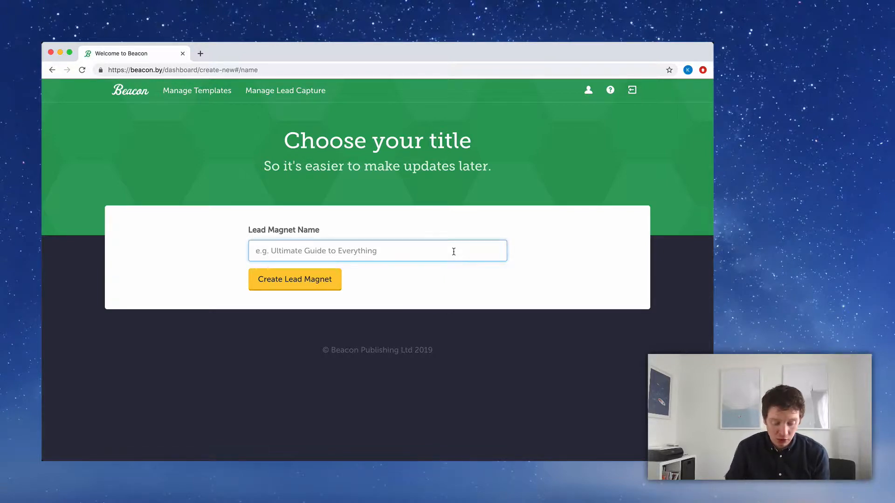
text(3 Pieces of )
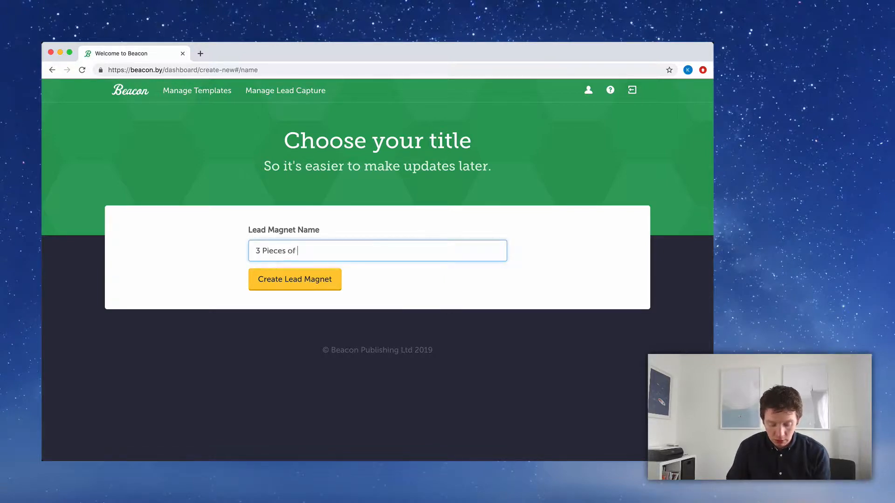
text(Eq)
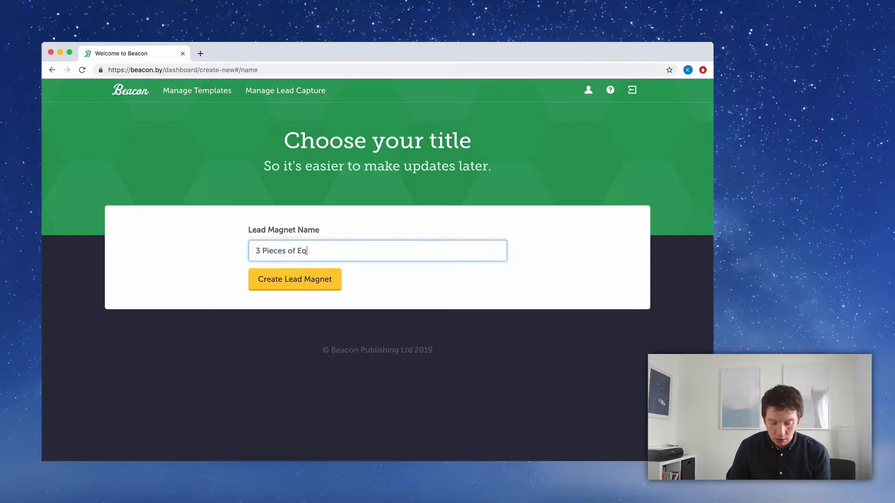
text(uipment)
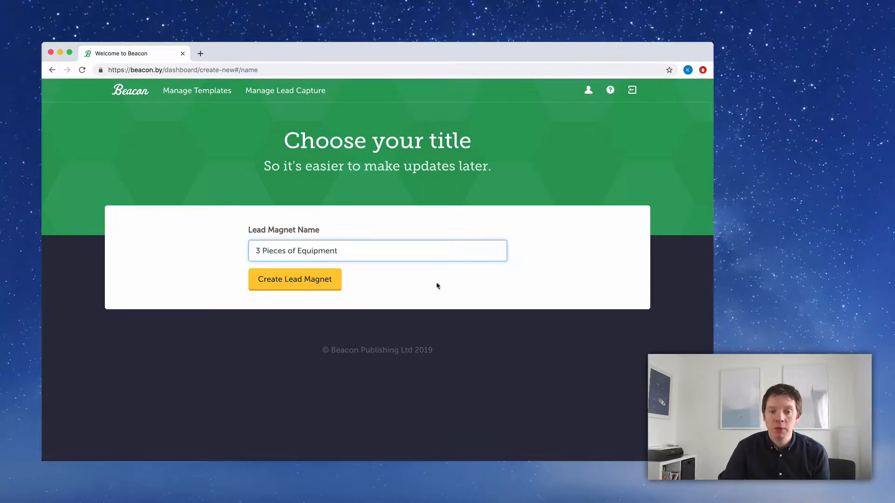
click(331, 286)
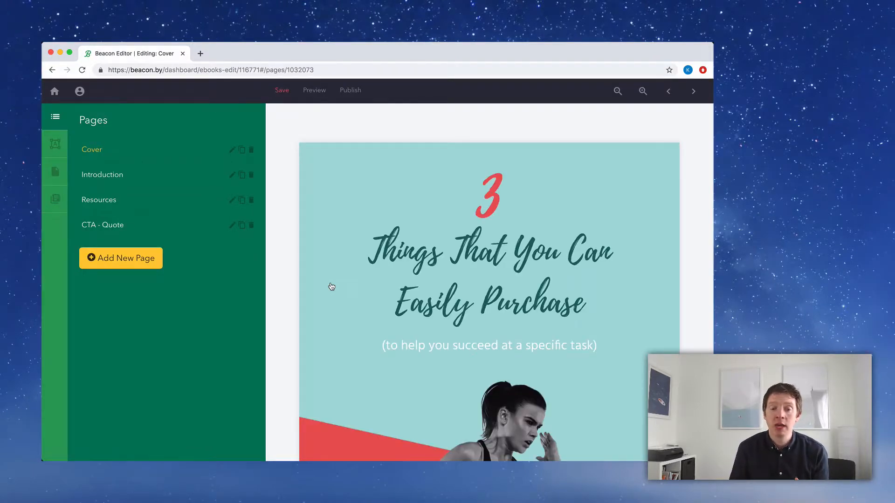
click(617, 92)
click(615, 96)
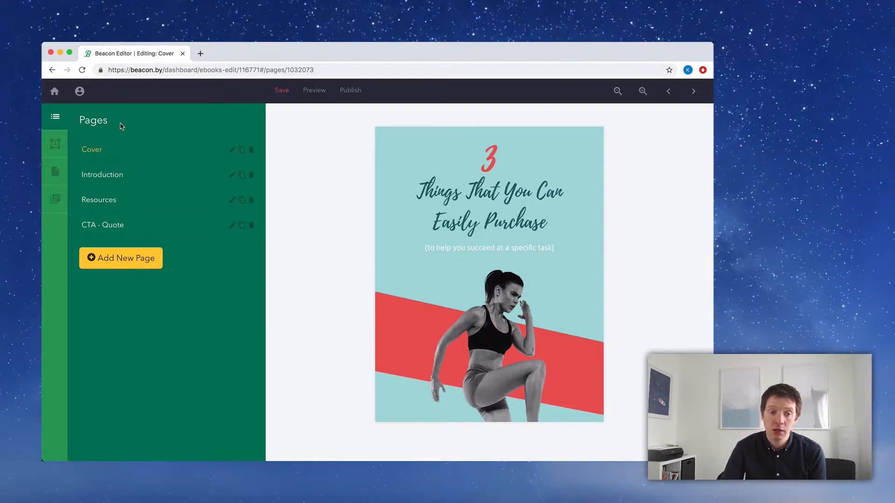
click(151, 176)
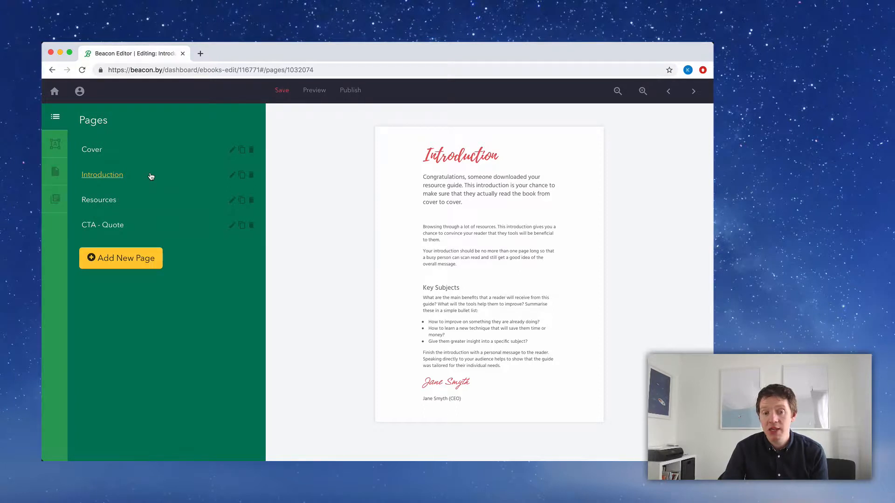
click(152, 200)
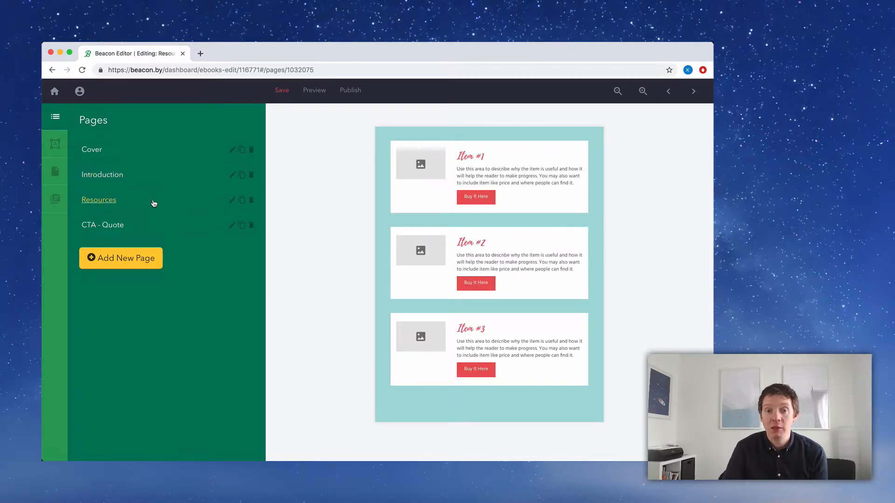
click(152, 228)
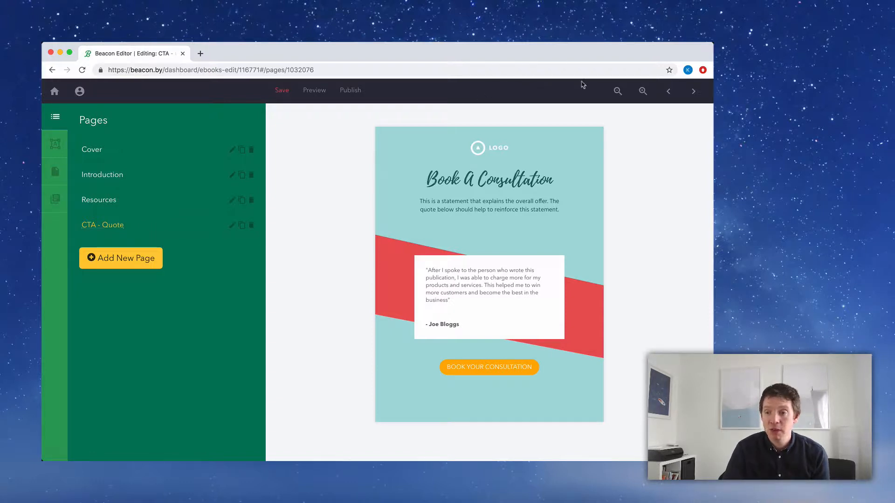
click(641, 92)
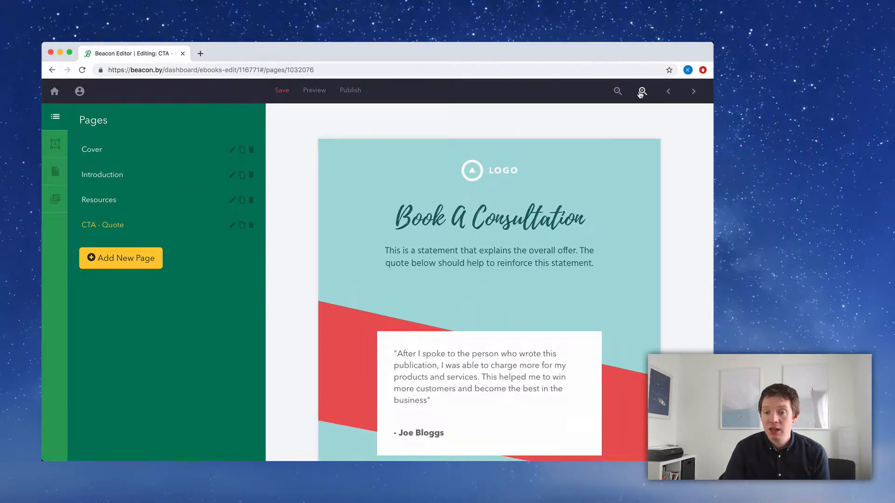
click(594, 262)
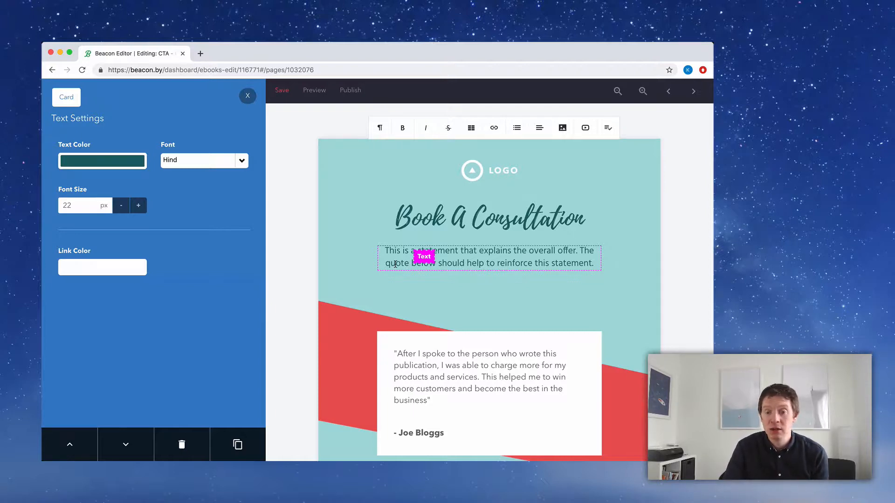
click(247, 98)
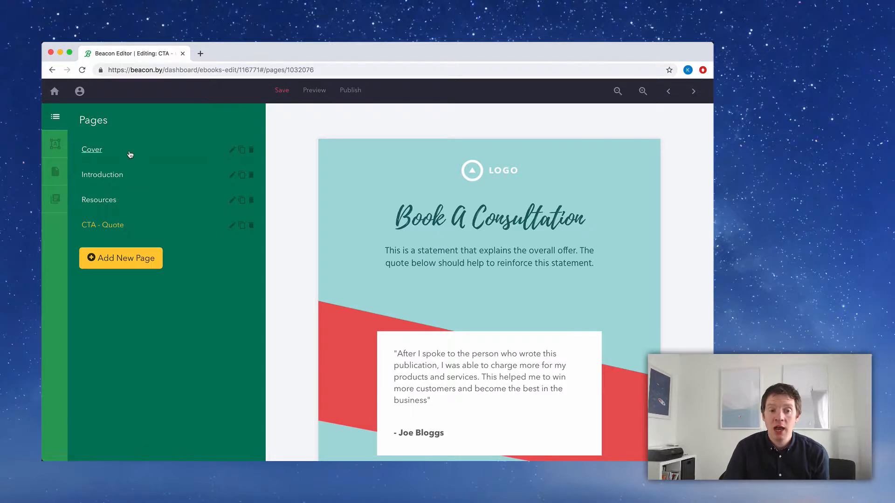
click(129, 154)
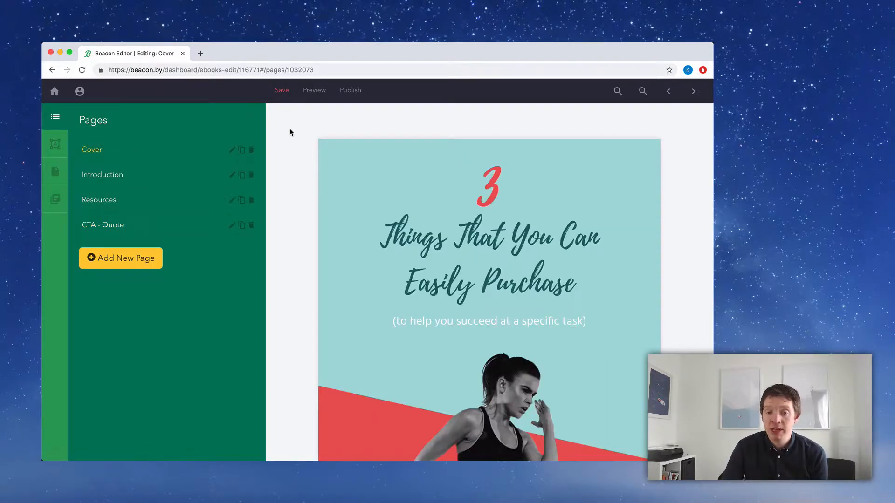
scroll(290, 129, down, 1)
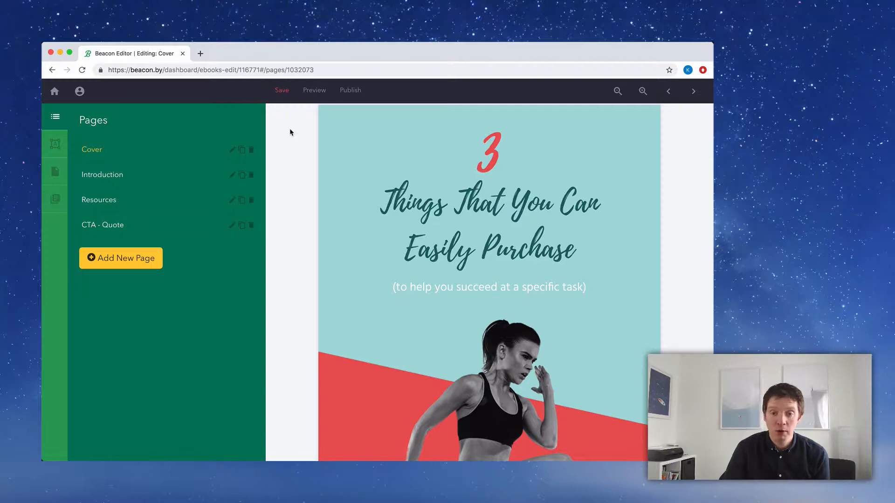
Replace the cover headline with 'Pieces of Equipment You Can Use To Get Fit'
click(439, 198)
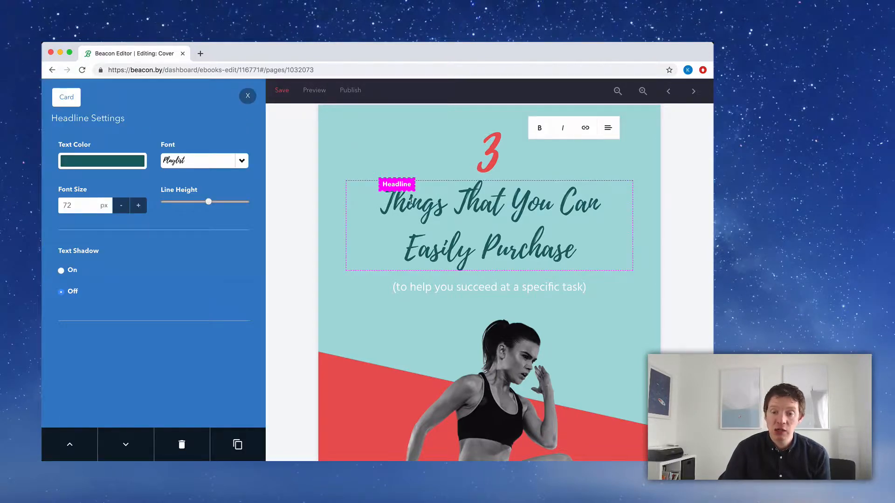
drag(381, 201, 588, 245)
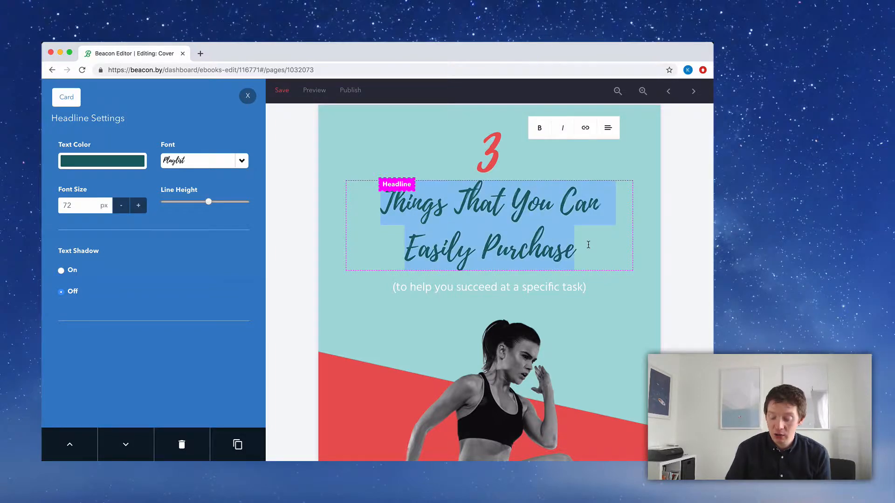
key(BackSpace)
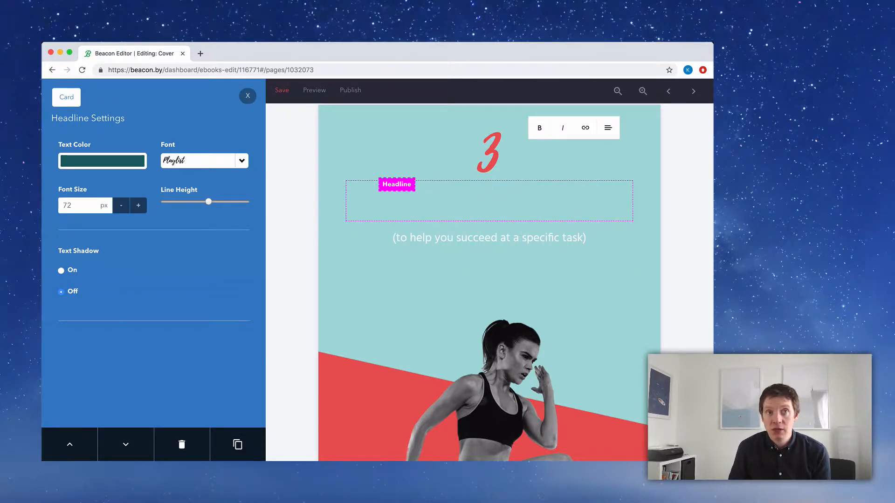
text(Piec)
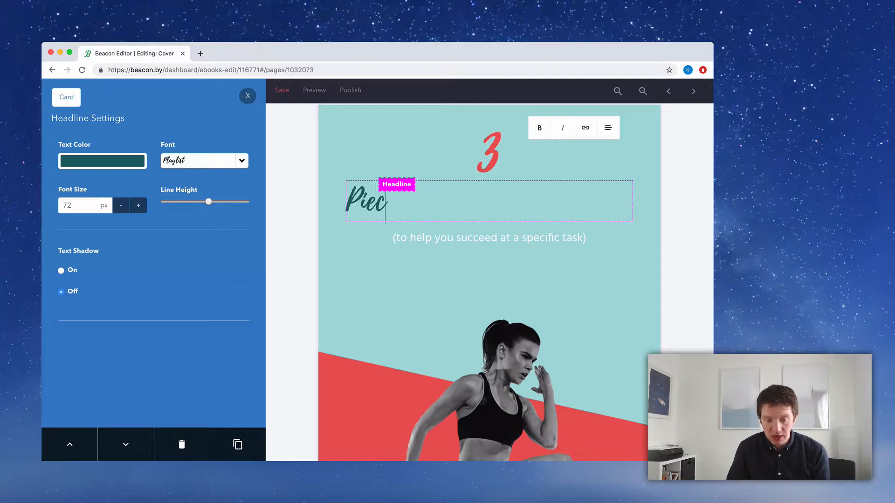
text(es of Equi)
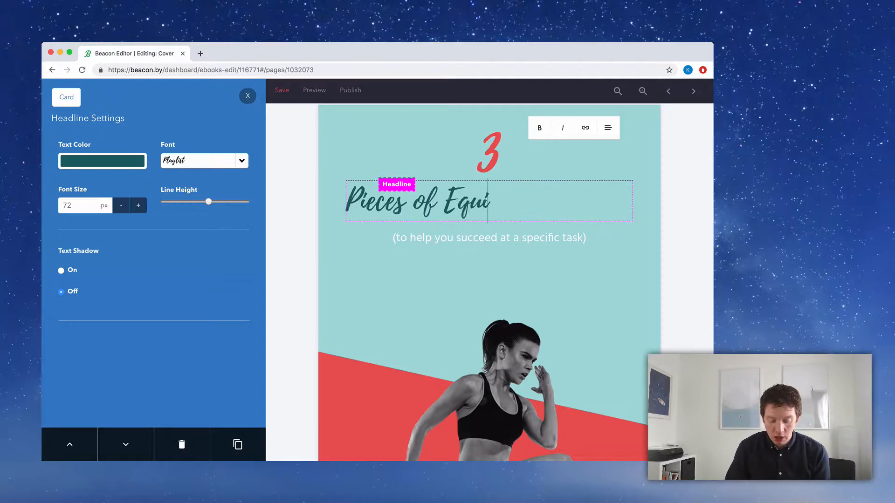
text(pment You)
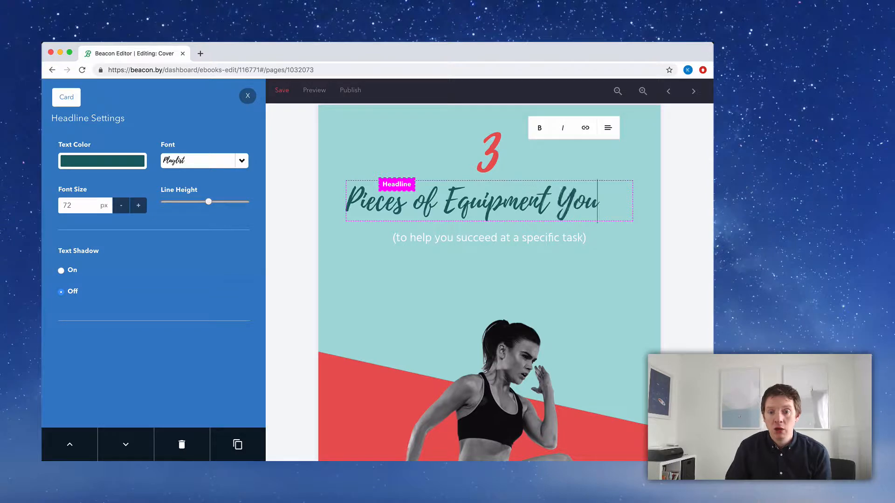
text( Can Use To Get Fit)
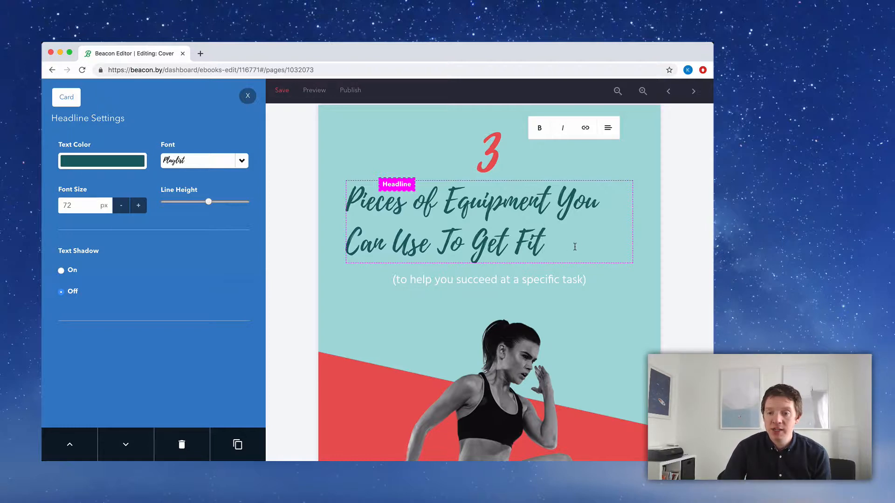
Centre-align the new cover headline
drag(575, 248, 352, 200)
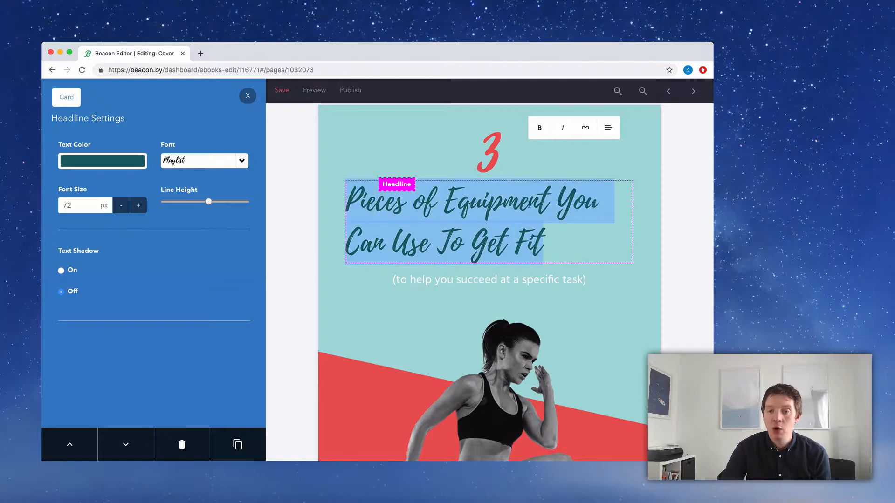
click(608, 130)
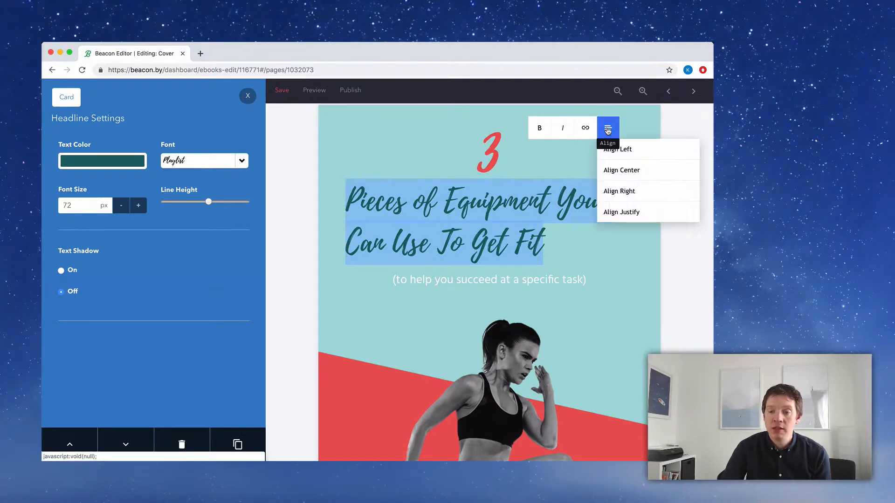
click(649, 170)
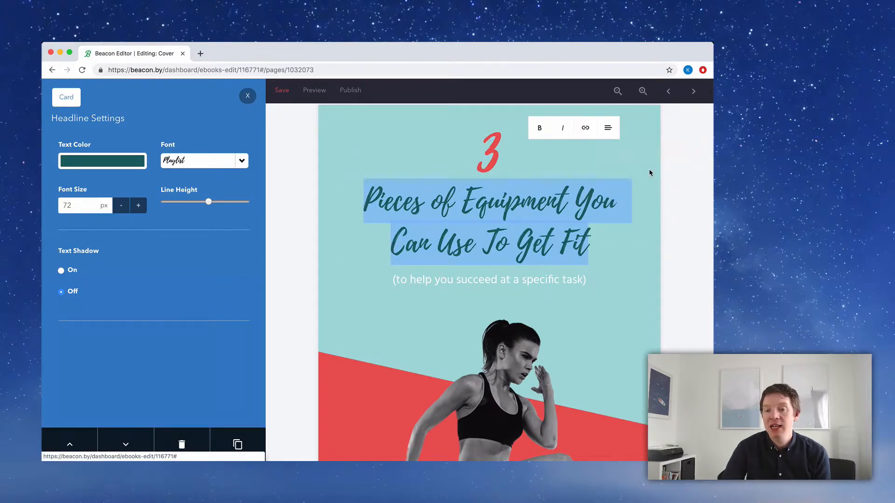
click(672, 163)
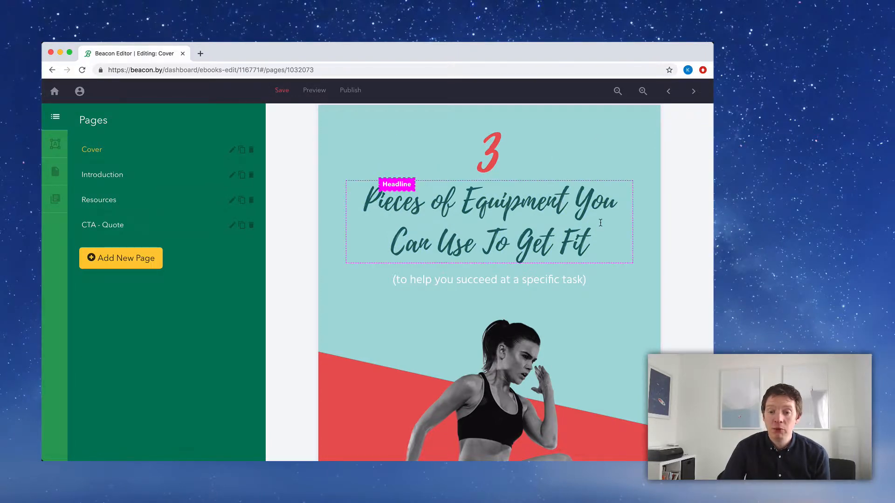
Change the bracketed subtitle wording to 'without setting foot in a gym'
click(594, 280)
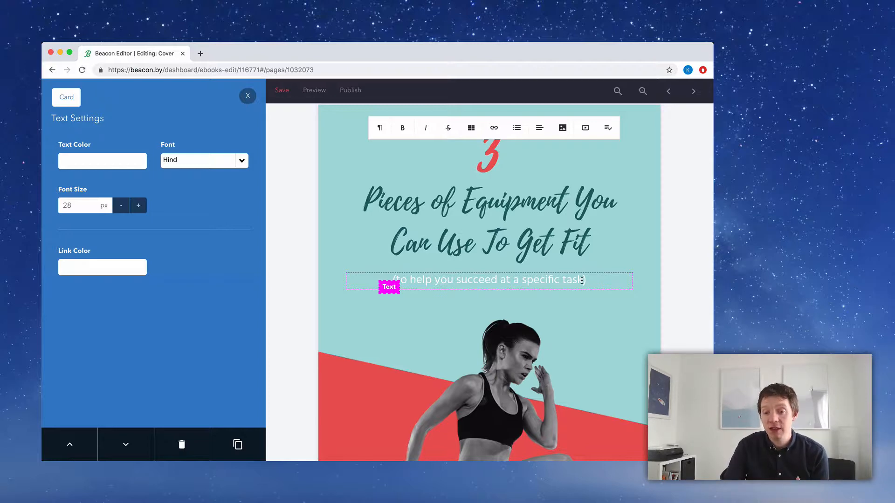
drag(581, 280, 396, 280)
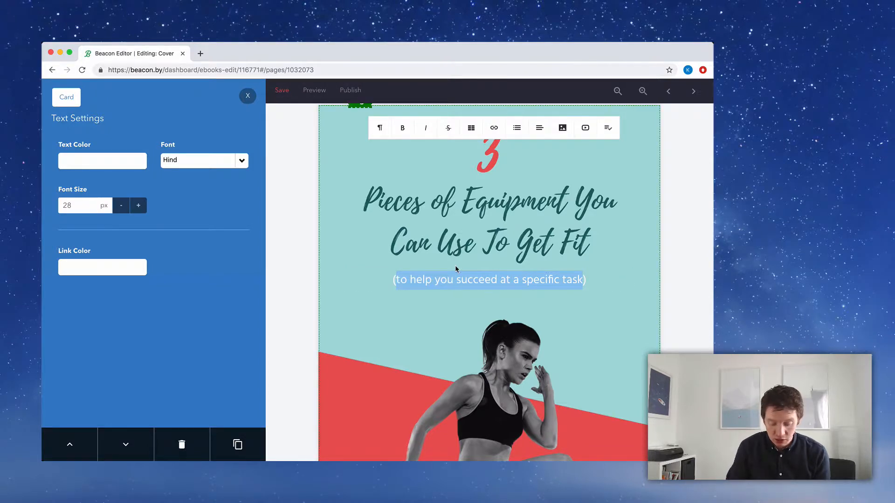
text(without)
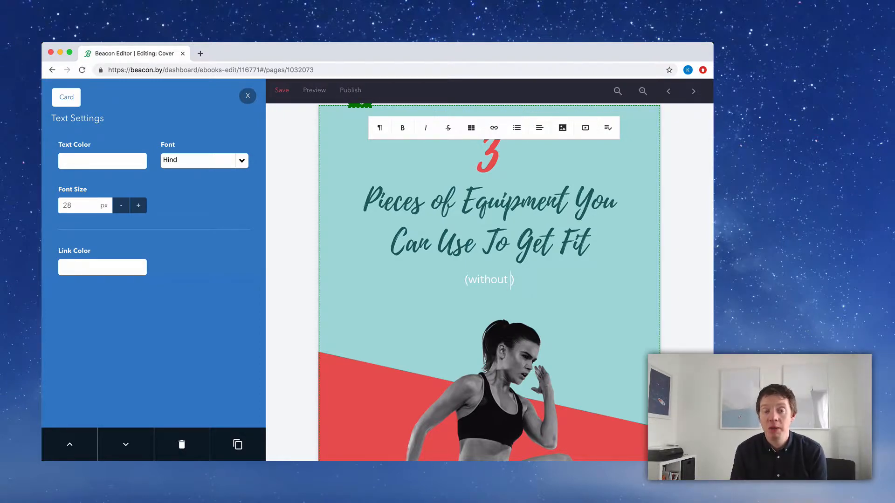
text(setting foo)
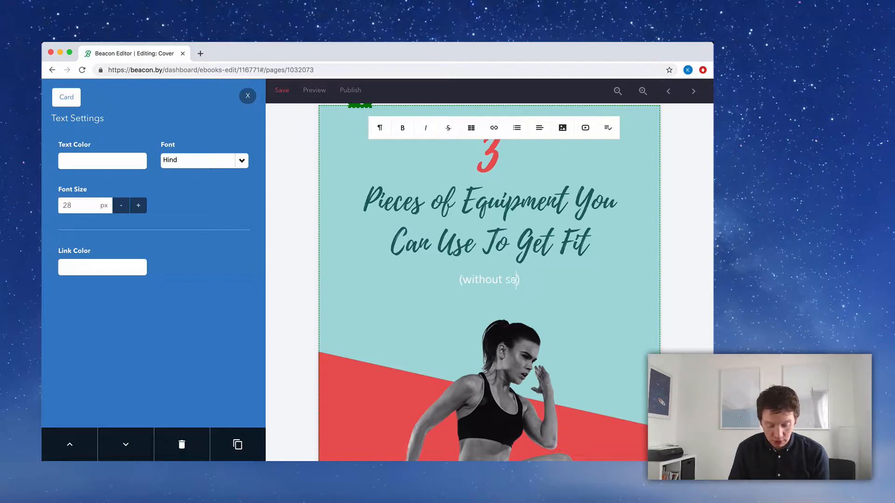
text(t in a g)
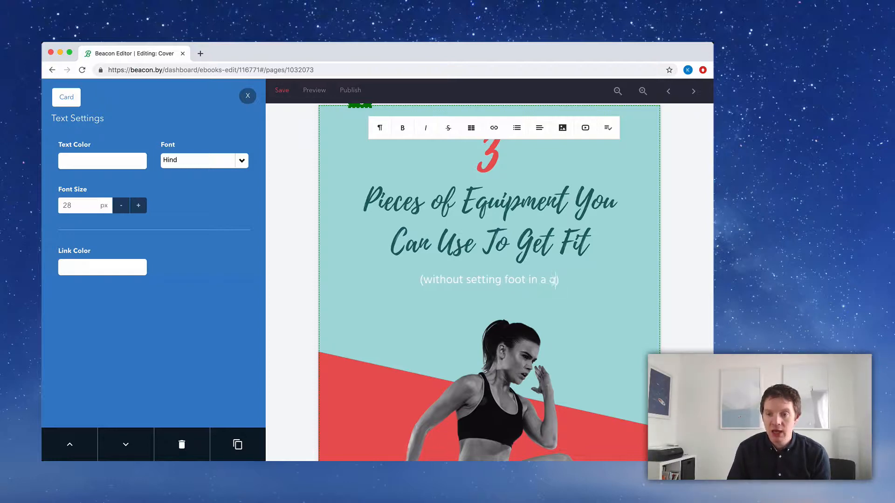
text(ym)
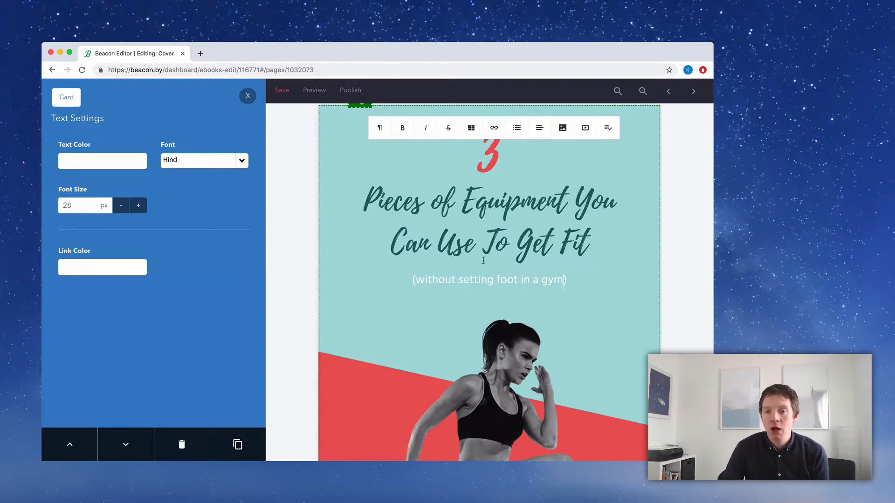
click(703, 177)
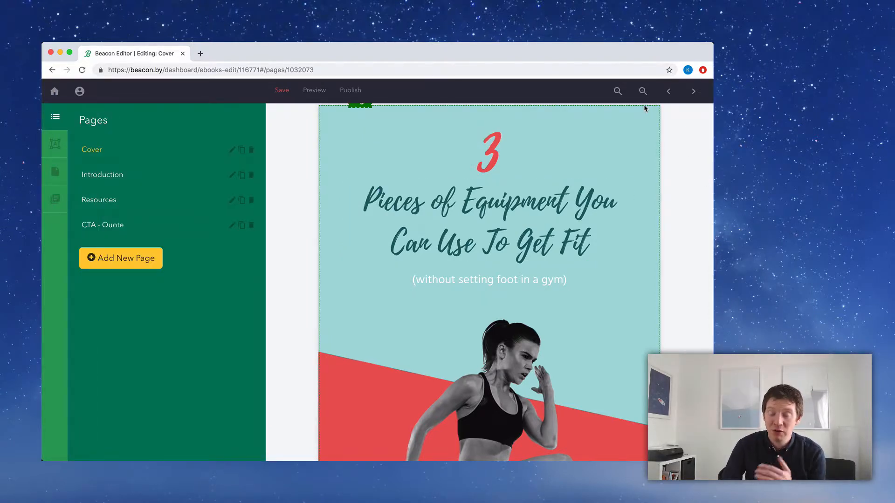
click(618, 91)
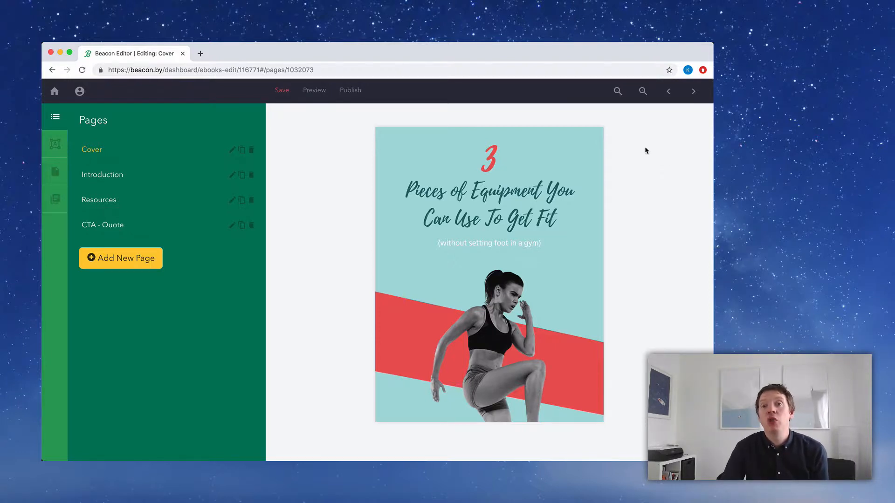
Re-enter the cover number as 3 after briefly trying 12
click(491, 157)
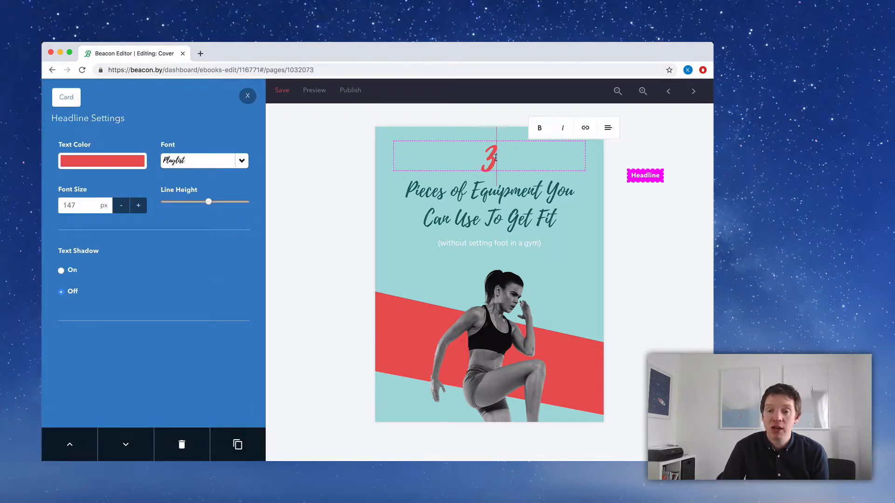
double_click(487, 159)
text(12)
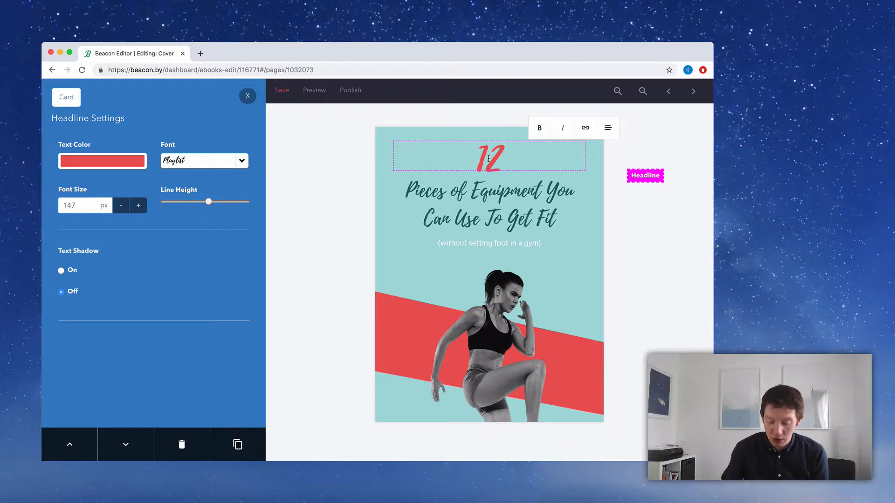
key(BackSpace)
key(BackSpace)
text(3)
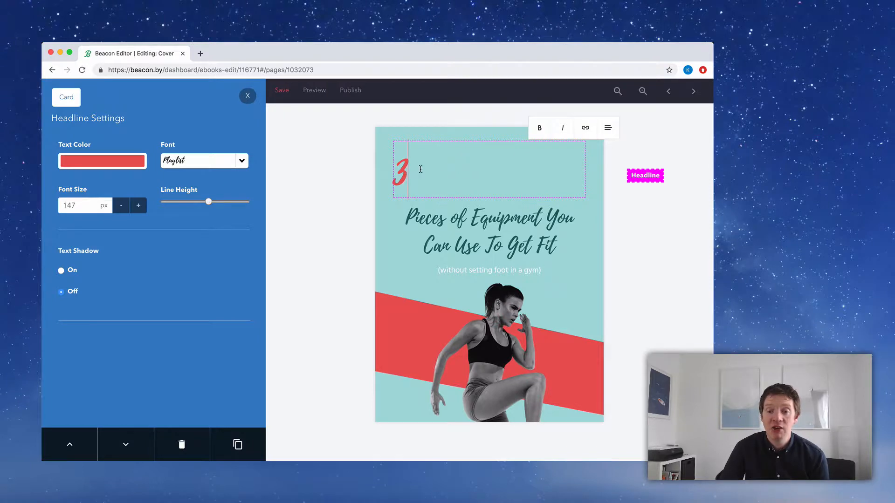
Centre-align the number 3 on the cover
double_click(399, 169)
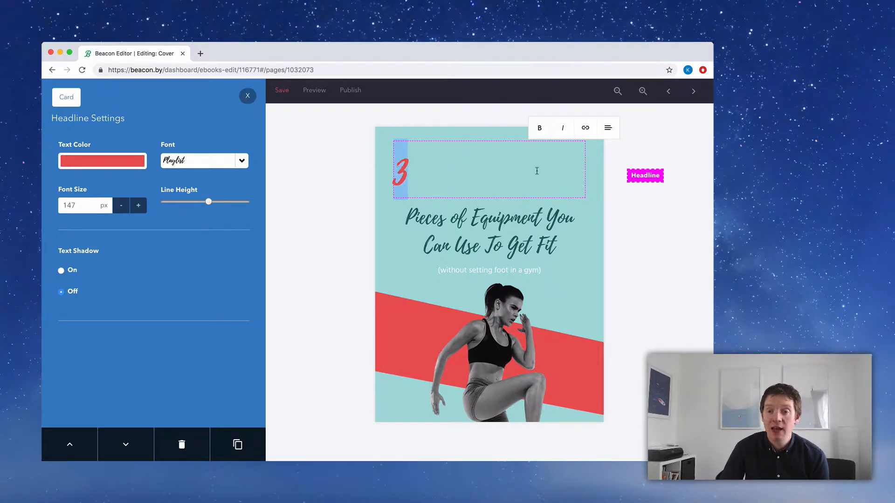
click(607, 133)
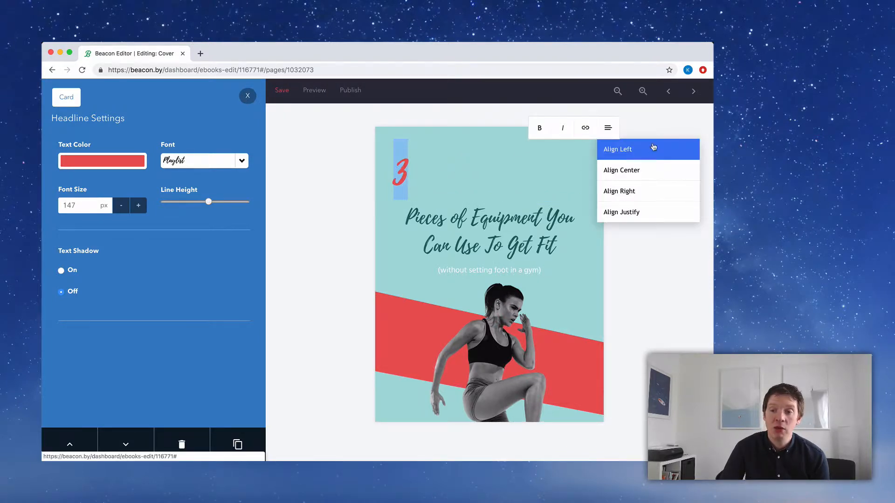
click(654, 169)
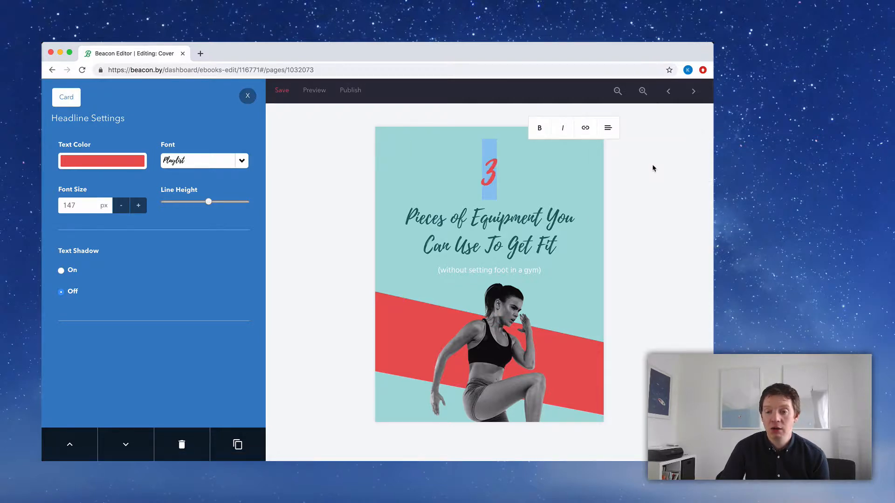
click(653, 168)
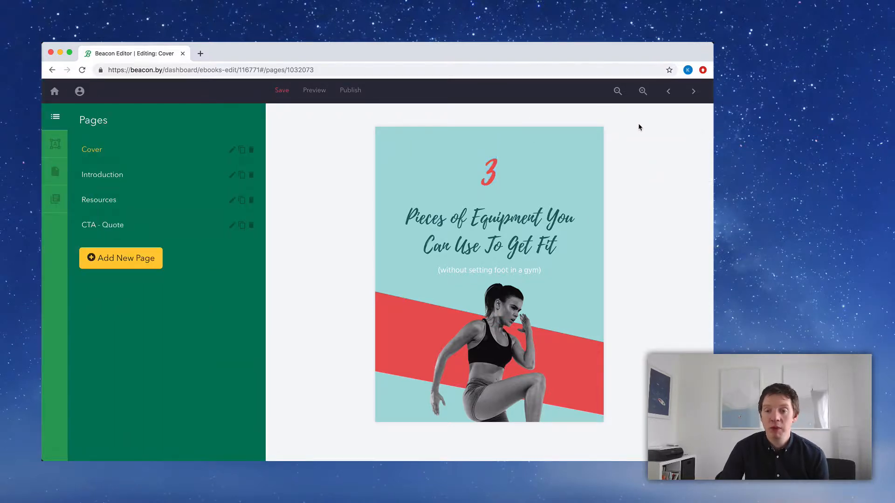
Save the cover and bring up the Introduction page zoomed in
click(282, 91)
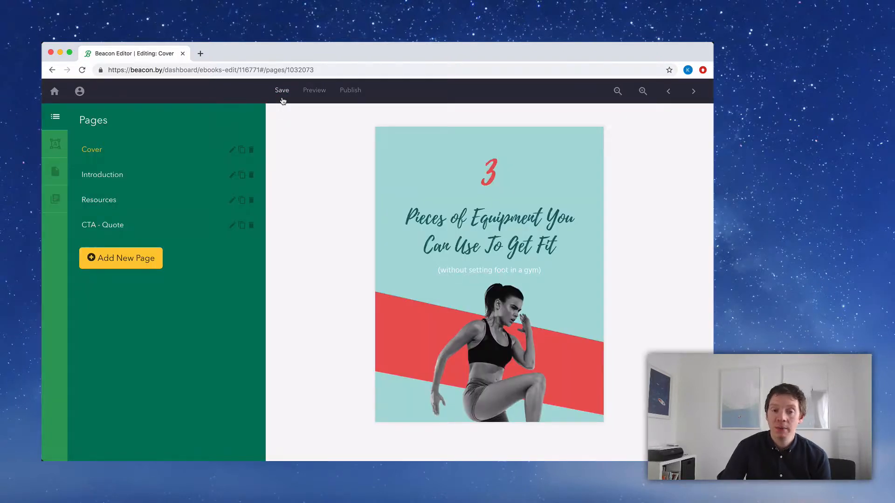
click(694, 93)
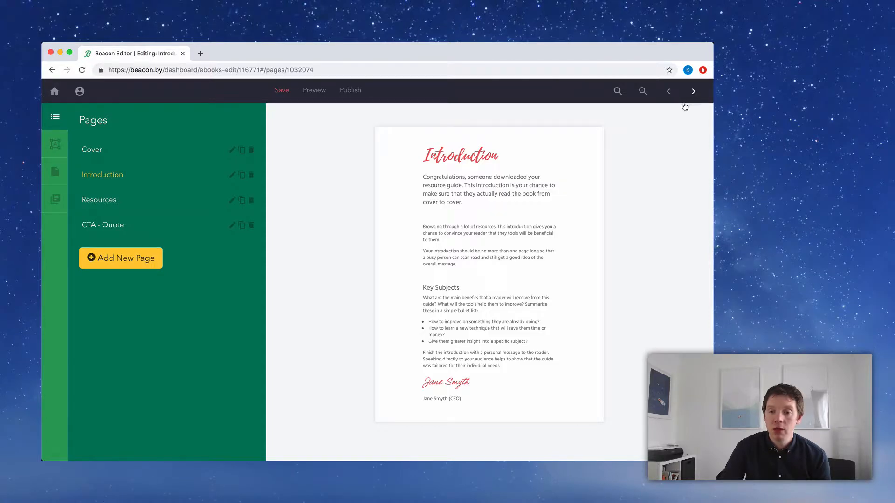
click(643, 92)
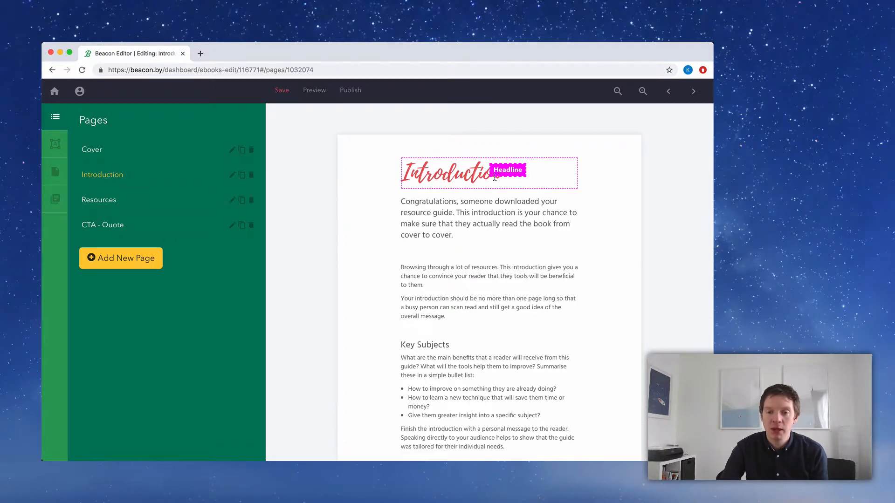
double_click(477, 177)
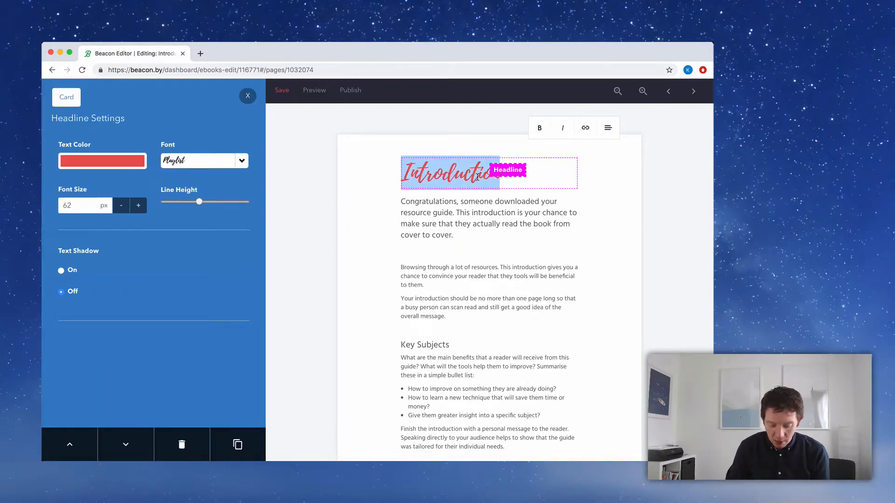
scroll(477, 178, down, 3)
scroll(478, 177, up, 3)
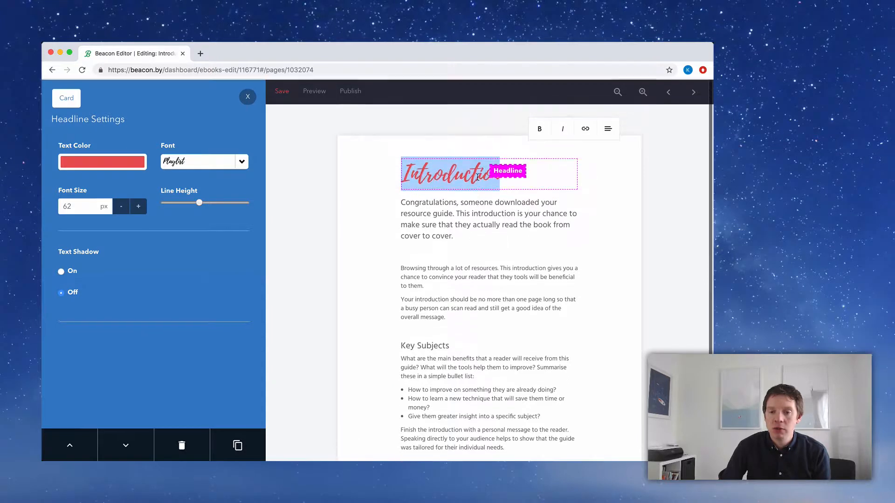
drag(510, 181, 401, 178)
text(Aou)
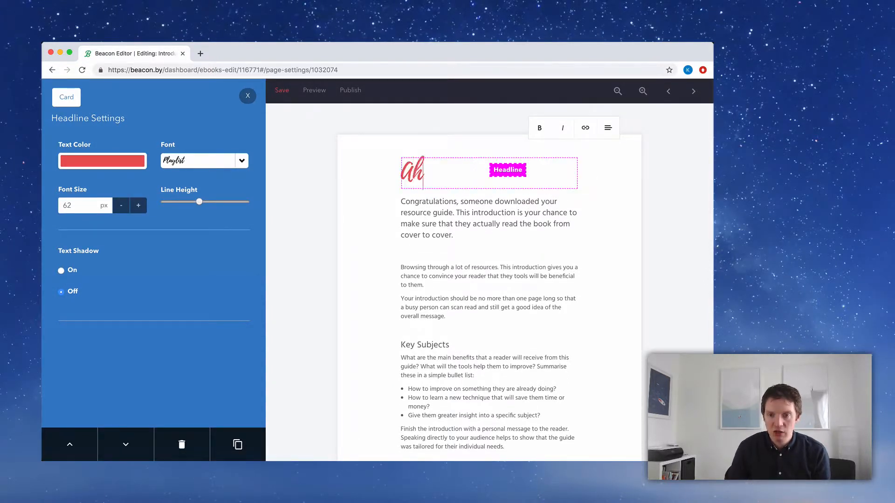
key(BackSpace)
key(BackSpace)
text(bout This)
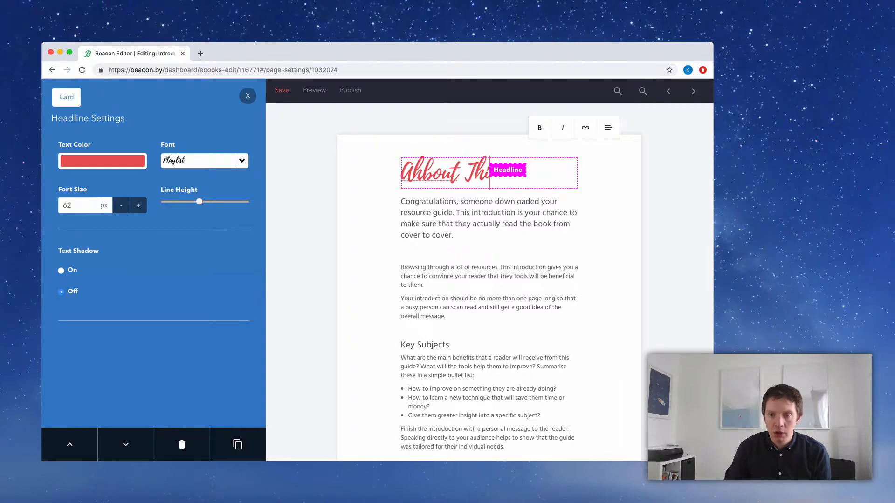
text( Guide)
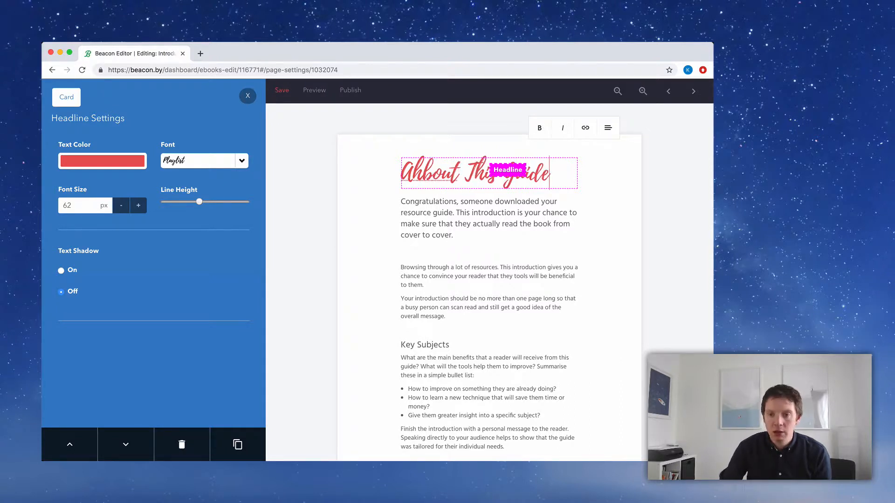
click(381, 178)
click(428, 173)
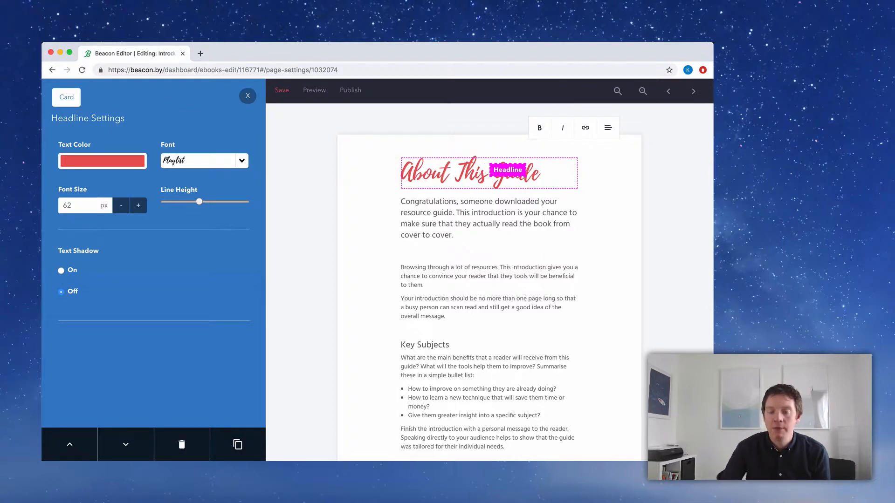
click(343, 160)
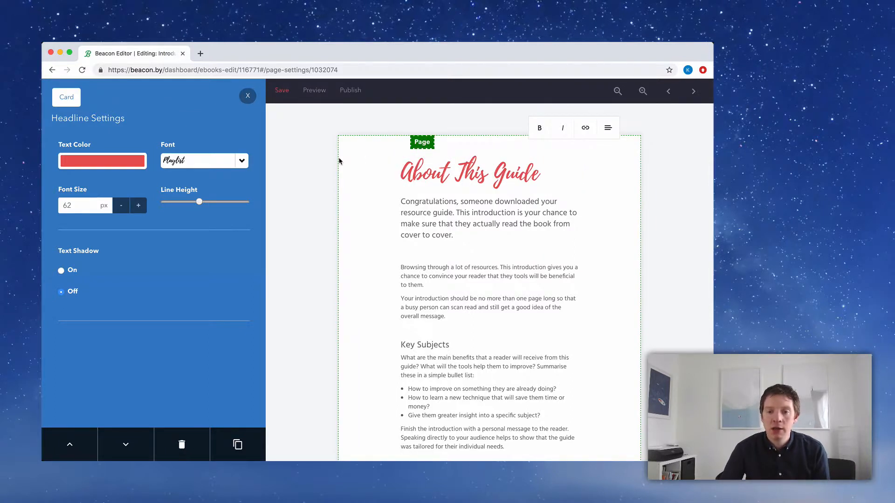
Overwrite the opening intro paragraph with the story starting 'Sometimes getting fit can seem like an impossible task.'
click(399, 203)
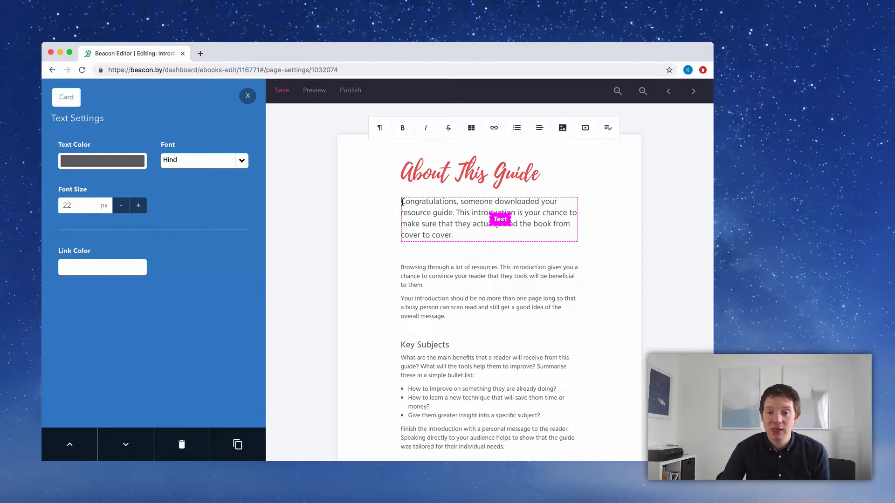
drag(442, 232, 466, 238)
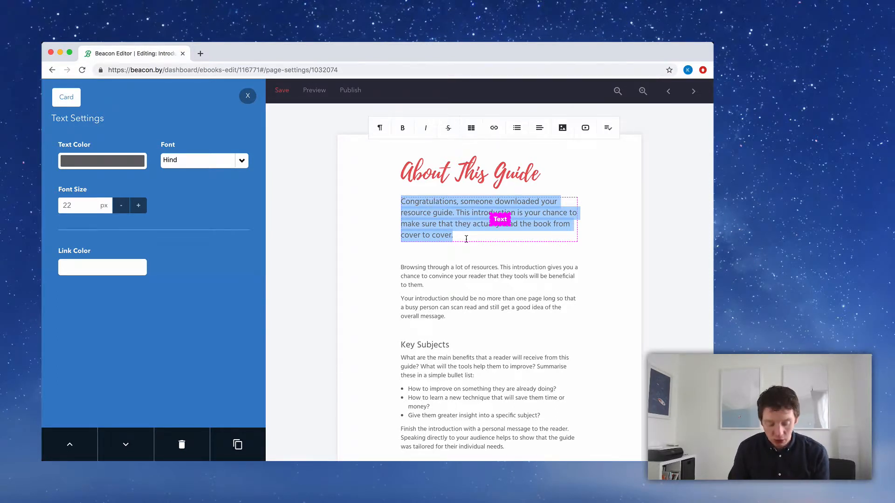
text(Sometimes gett)
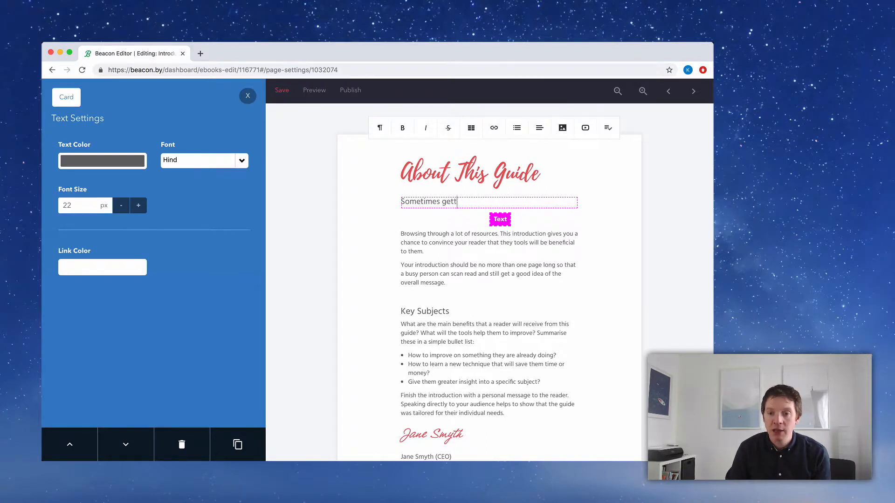
text(ing fit can seem like an impossible task. Although I've been a personal trainer for 10 years I used to be a co)
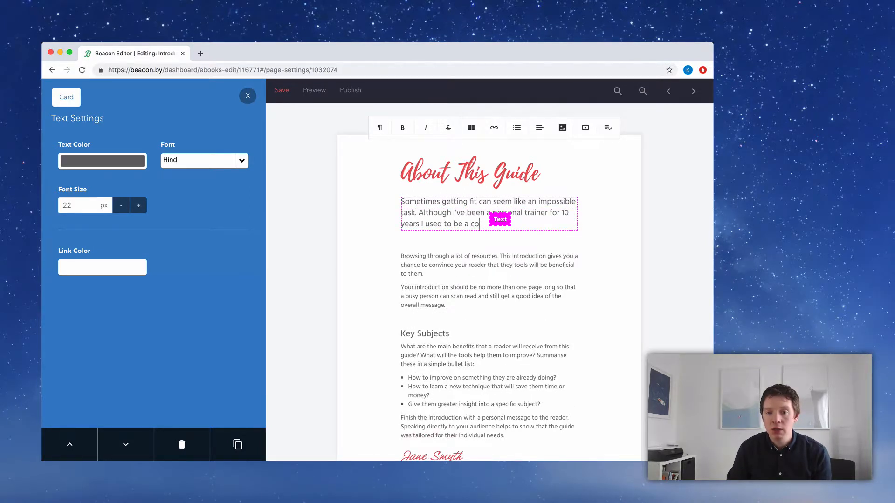
text(uch potato)
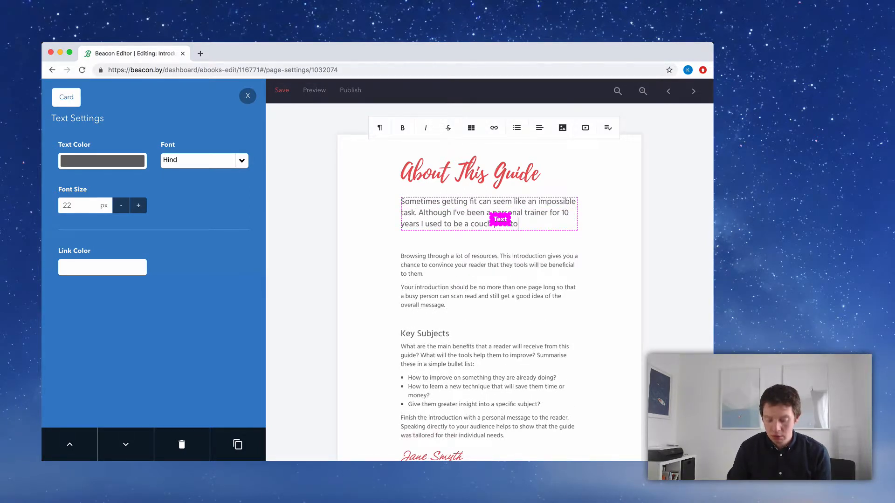
text(.)
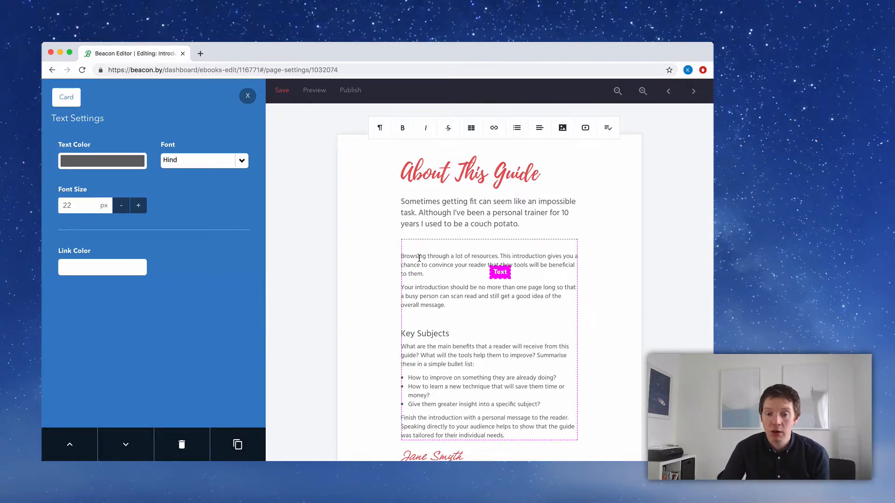
Replace the placeholder body with the pasted home-gym paragraphs and correct 'embarass' to 'embarrass'
click(404, 257)
key(super+a)
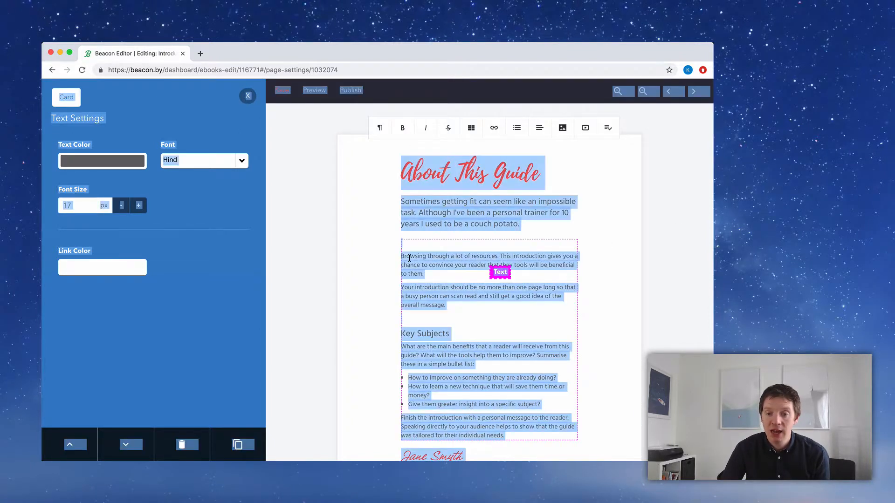
double_click(409, 258)
key(super+a)
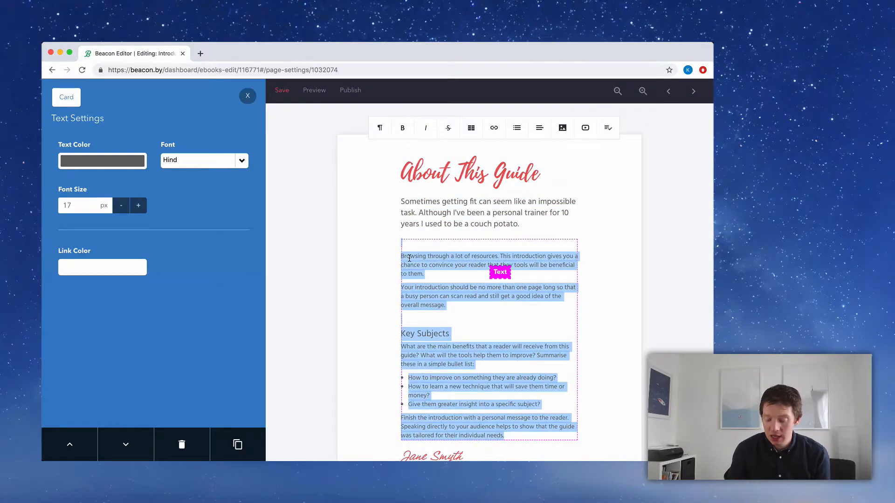
key(BackSpace)
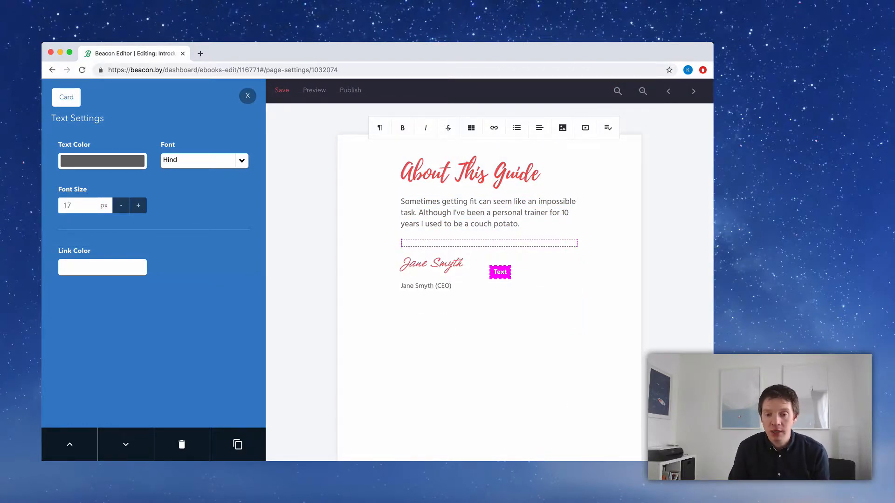
text(When I was younger the thought of going to a gym terrified me. I knew I was overweight and while I did want to get in shape I didn't want to embarass myself in front of other people. How do I use the equipment? What are the unspoken rules of the gym? Do I need to wait in line to use the equipment? Looking back now I can see how silly these questions were . But at the time? These doubts really did prevent me from getting off the couch. So I decided to start my weight-loss journey in the privacy of my own home. Over many months I tried lots of home gym equipment so I could work out on my own and learn as I went. I eventually lost 50lbs and the equipment in this guide is how I did it. Every piece of equipment is under $50 and can be used safely by beginners. I hope that this can help you find a little bit of confidence in the same way it did for me.)
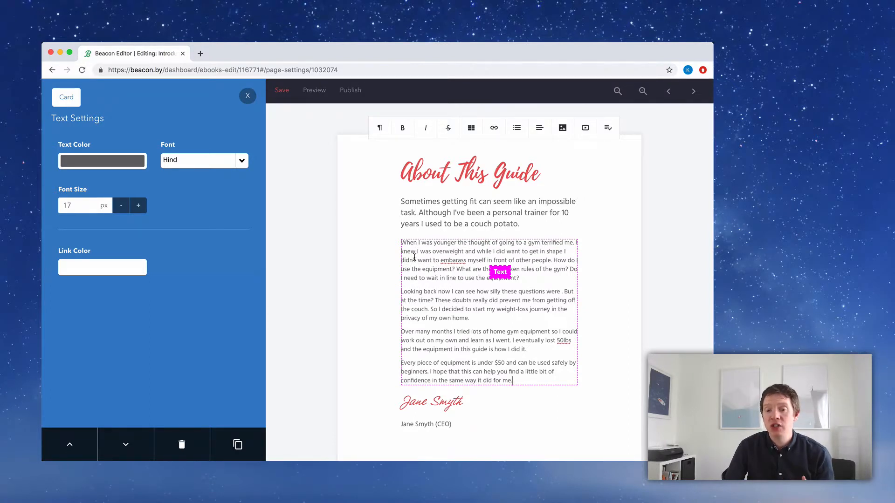
right_click(458, 264)
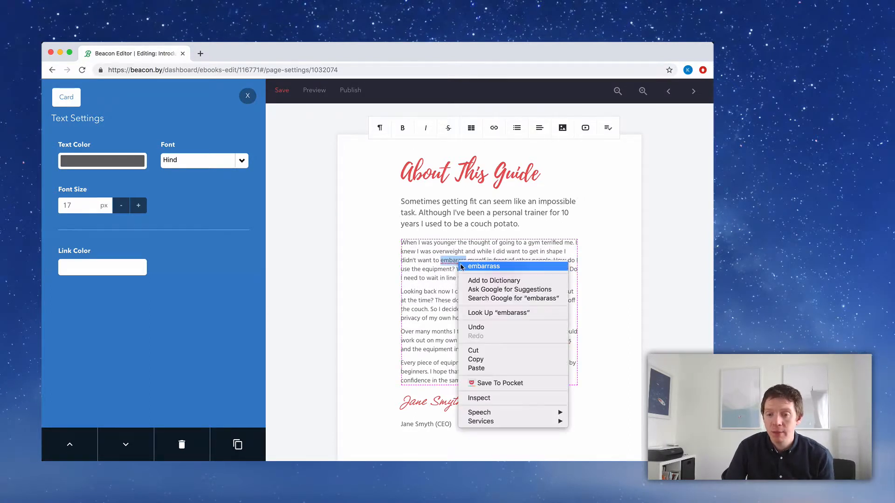
click(483, 267)
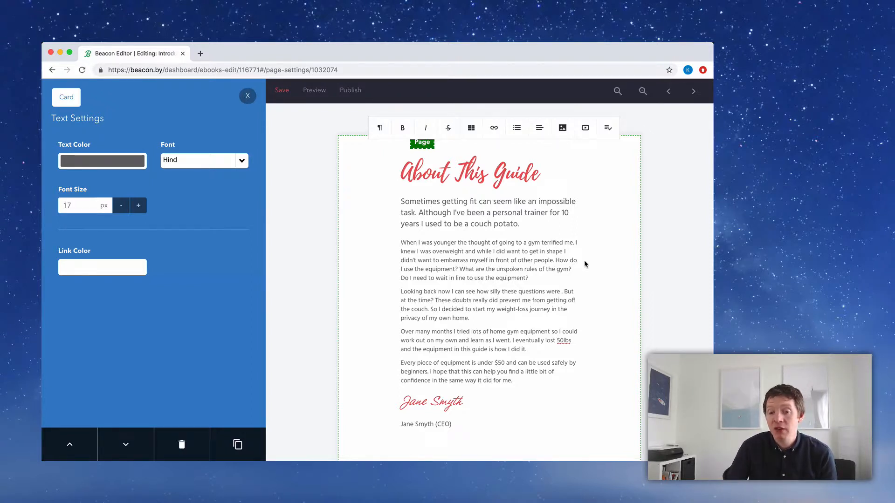
Replace the placeholder script signature with the author's own name
click(467, 402)
drag(467, 404, 402, 402)
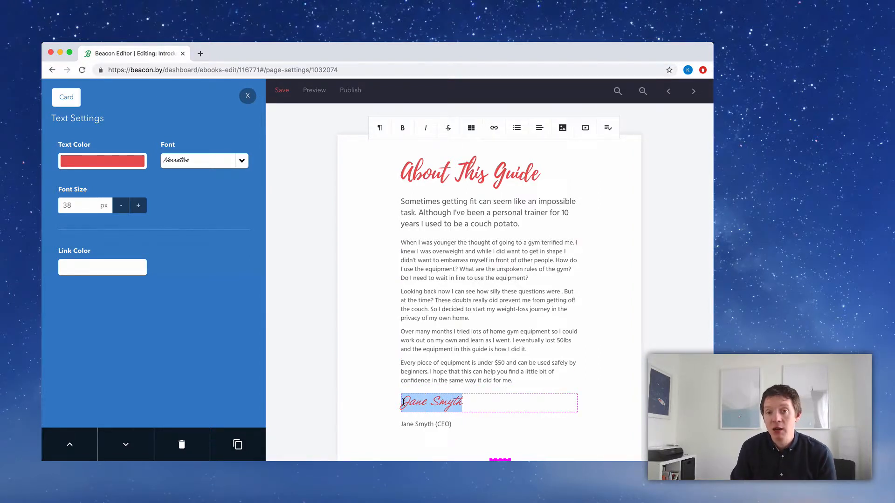
text(Kee)
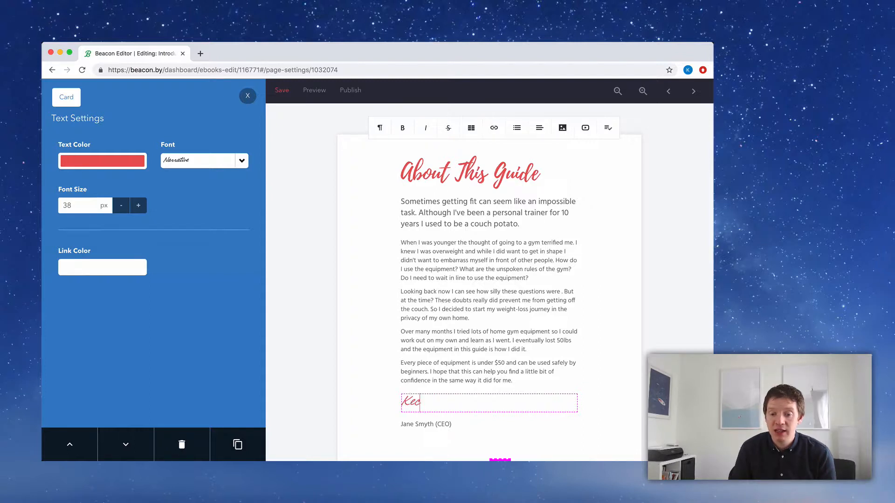
text(in)
key(BackSpace)
key(BackSpace)
key(BackSpace)
text(vi)
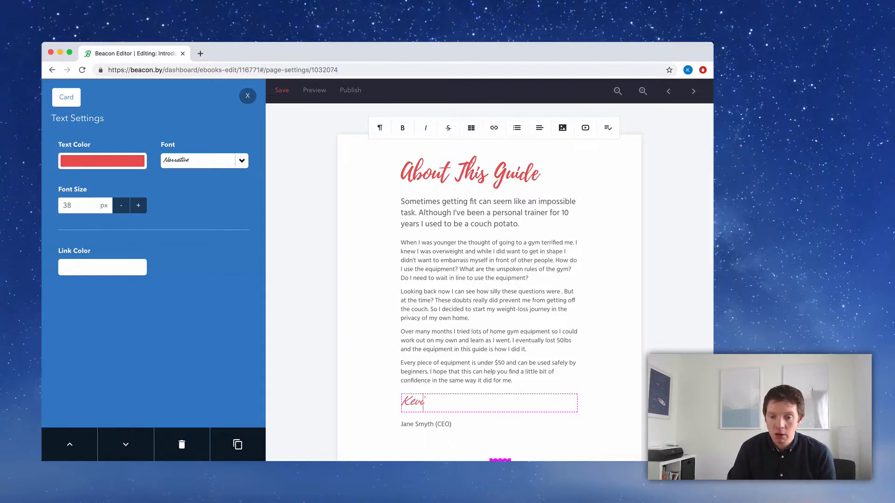
text(n McGrath)
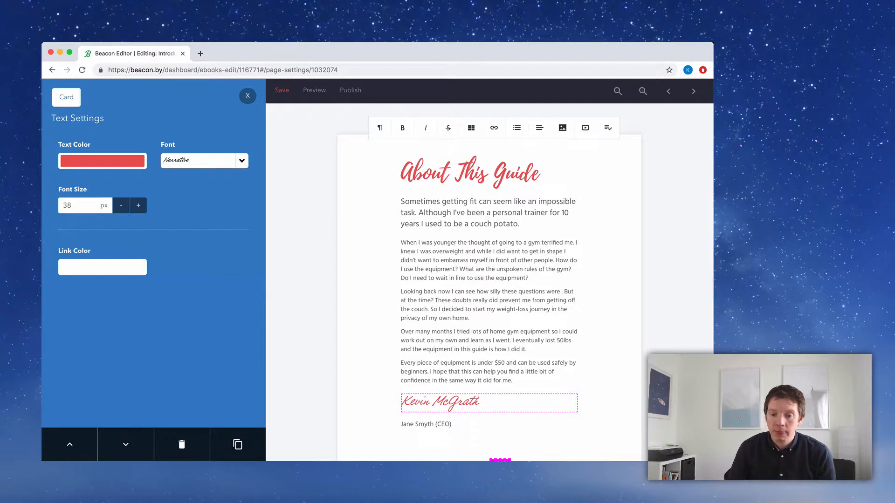
Change the name line below the signature to the author's name followed by (CEO)
click(424, 424)
drag(431, 424, 404, 423)
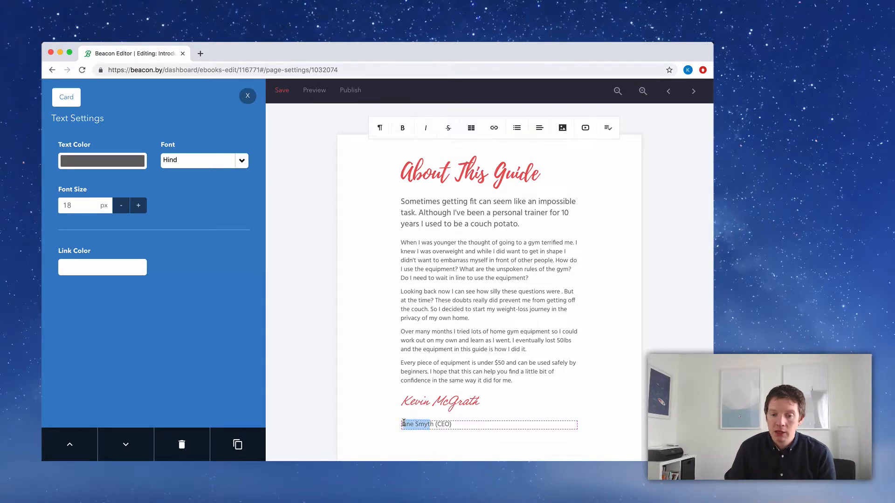
key(super+a)
text(Kevin m)
key(BackSpace)
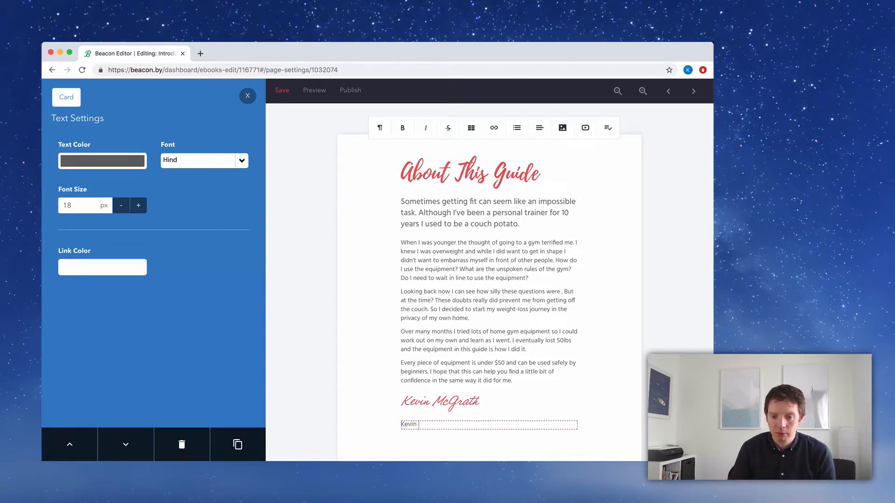
text(McGrath (CEO)
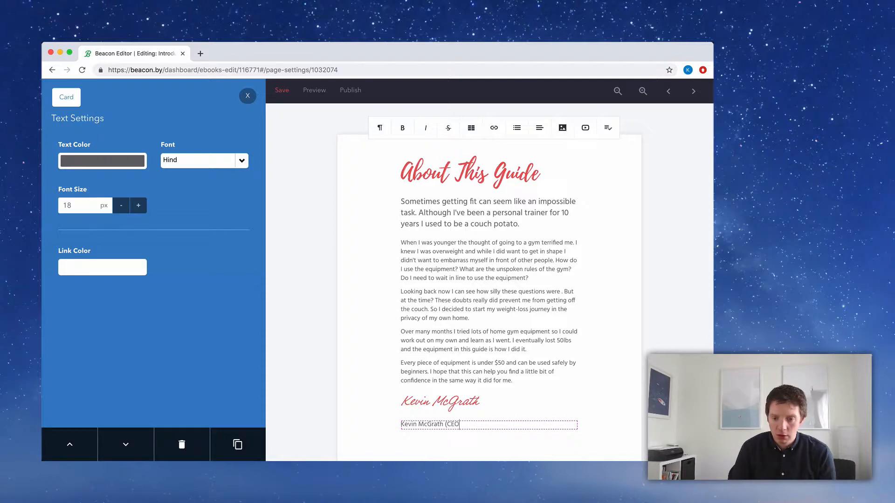
text())
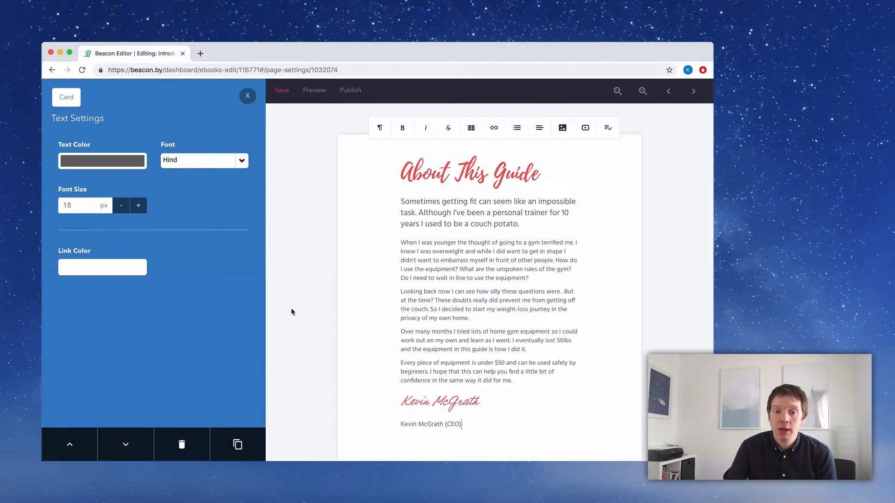
Save the Introduction page, then open the Resources page zoomed out to show Items #1–#3
click(280, 91)
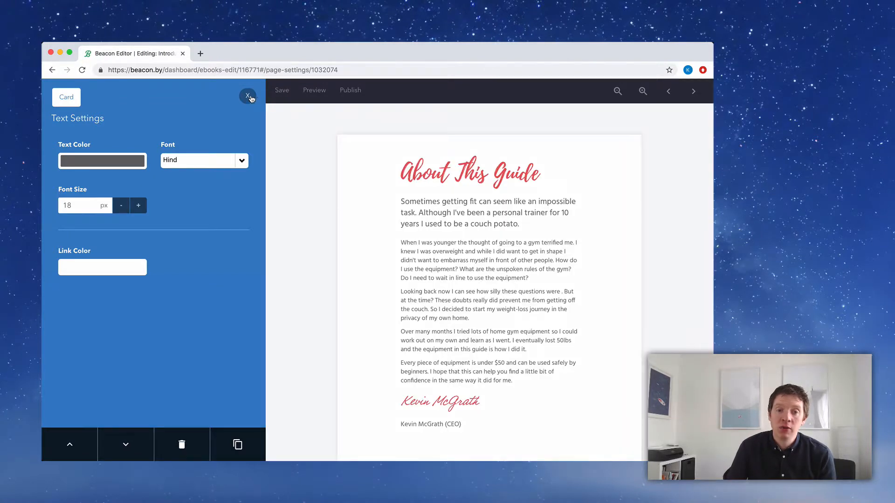
click(251, 98)
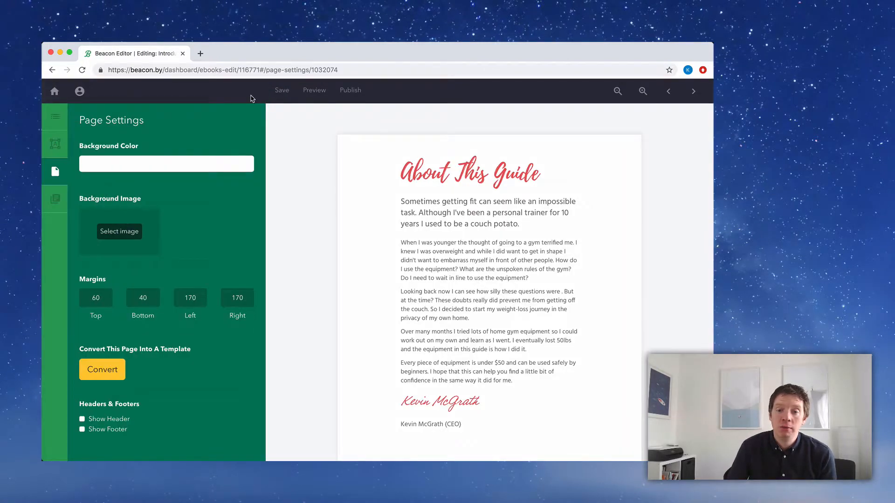
click(55, 117)
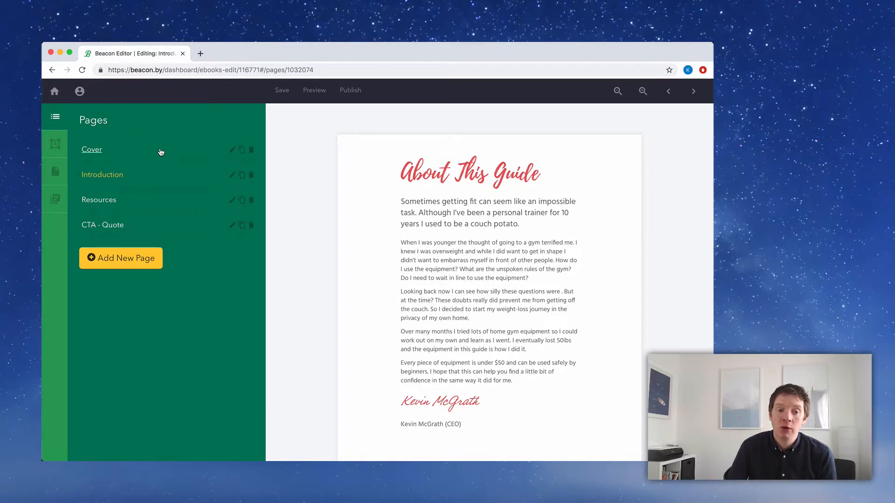
click(167, 205)
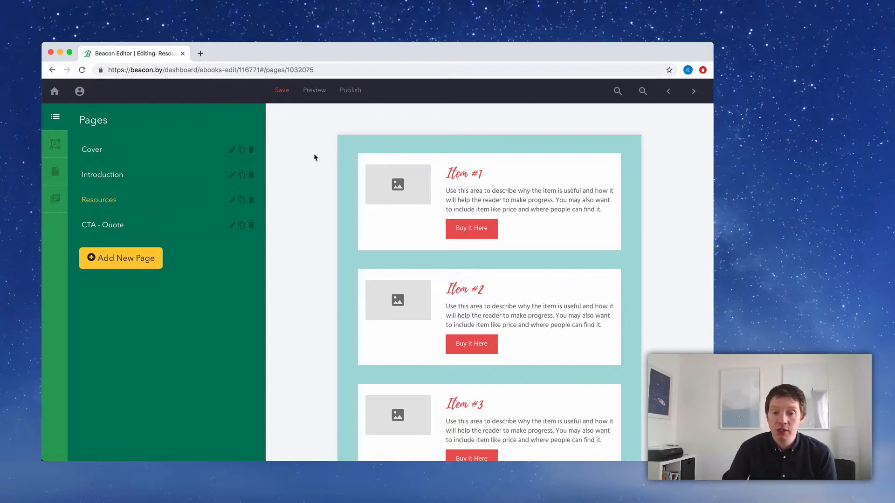
click(612, 95)
click(612, 96)
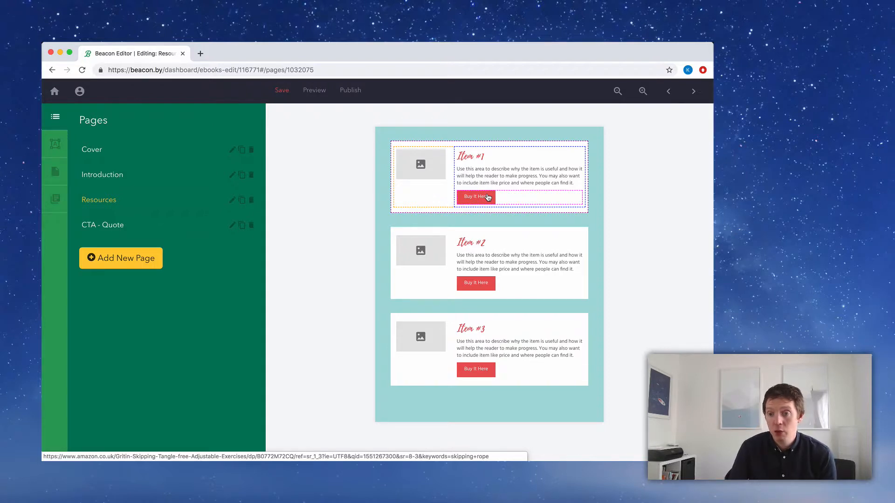
Upload skipping-rope.jpeg from the Equipment folder as Item #1's image
click(643, 92)
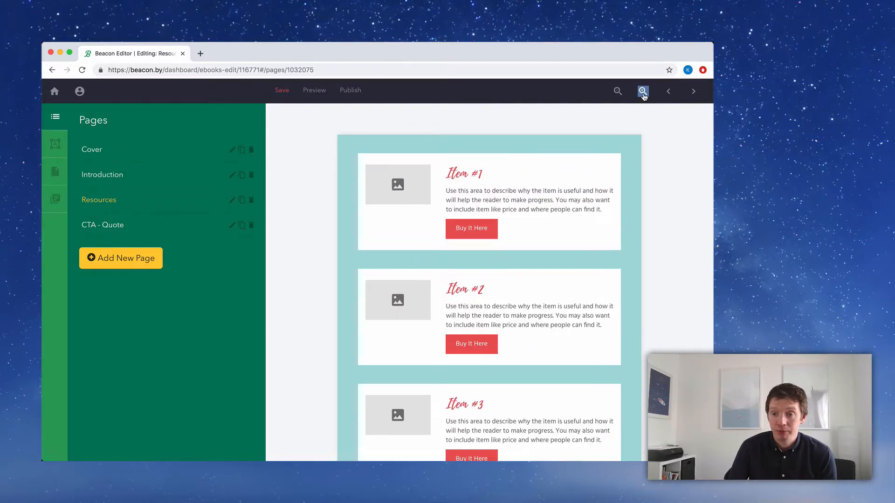
click(644, 92)
click(643, 92)
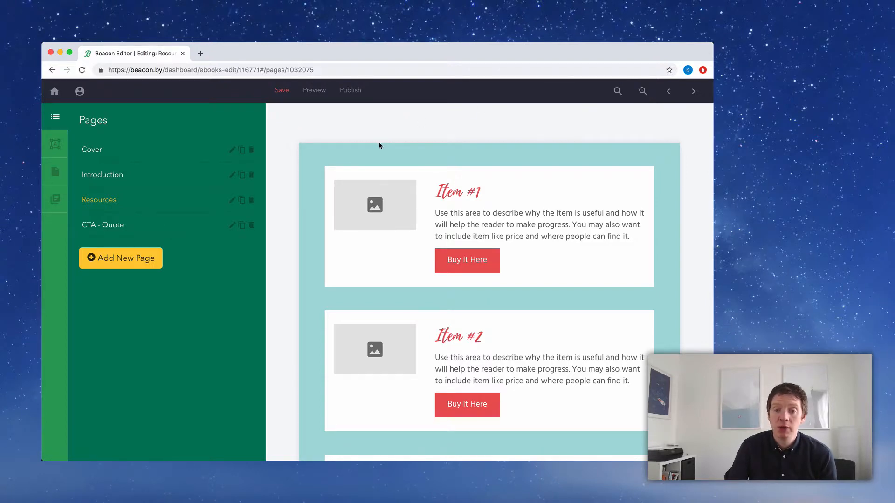
click(375, 196)
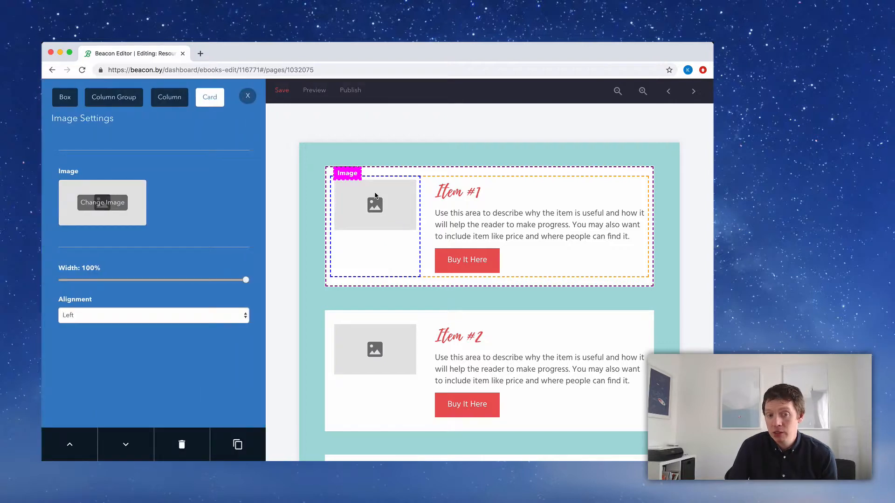
click(111, 209)
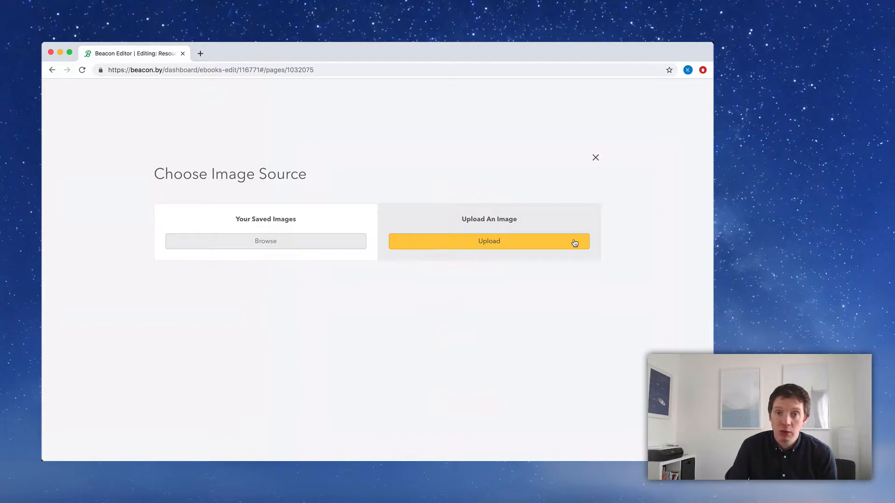
click(574, 242)
click(393, 261)
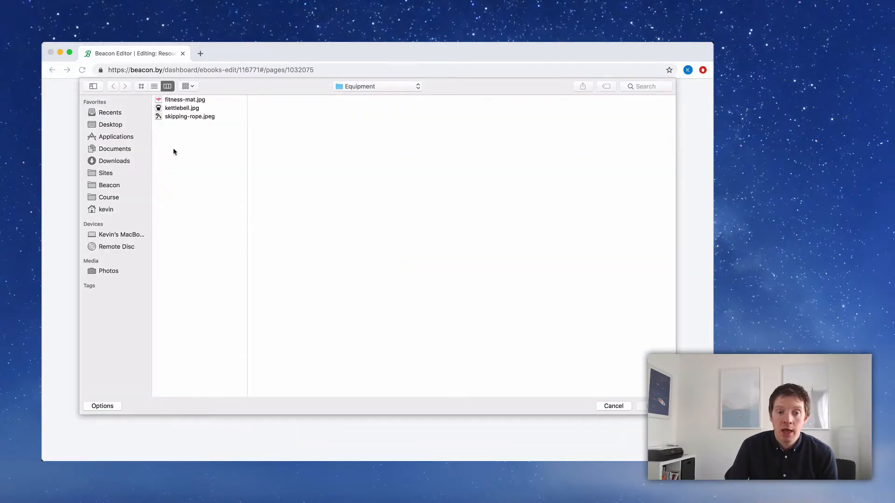
click(171, 116)
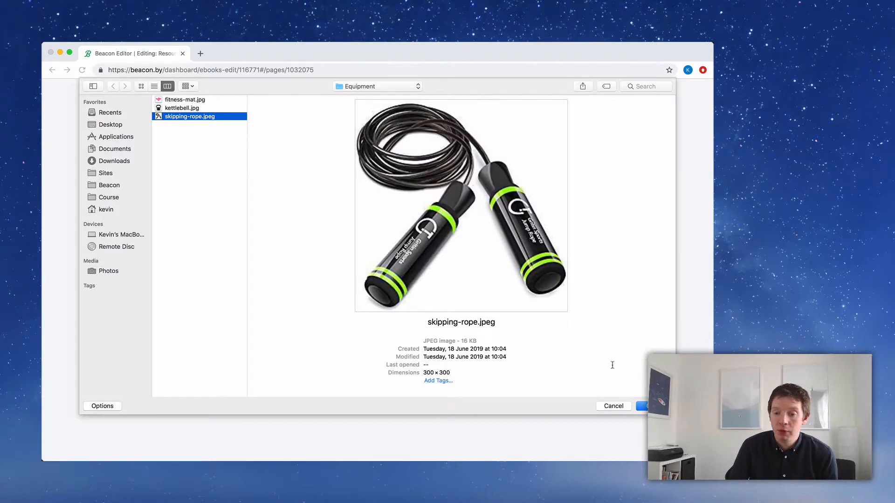
key(Return)
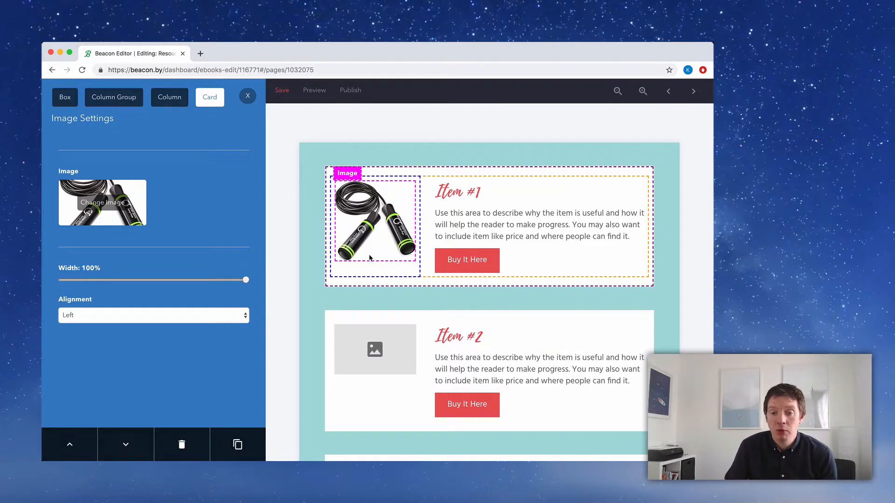
Retitle the Item #1 headline 'Skipping Rope'
click(459, 192)
triple_click(461, 192)
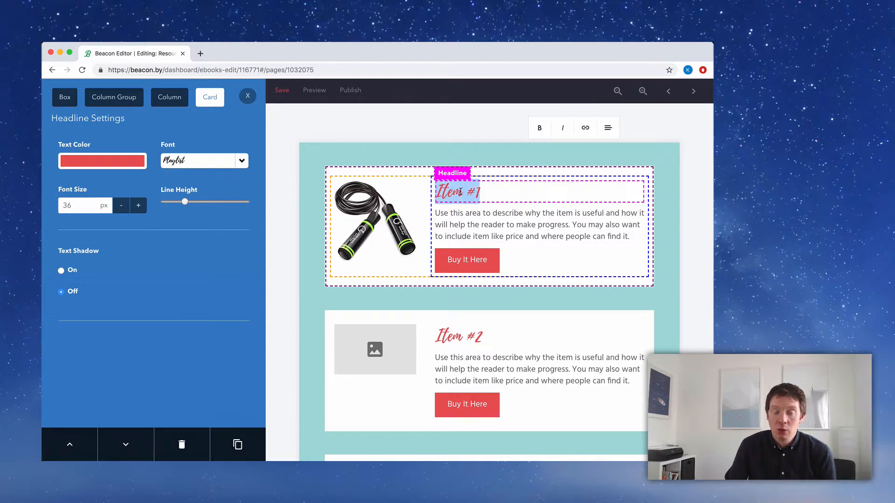
text(Ski)
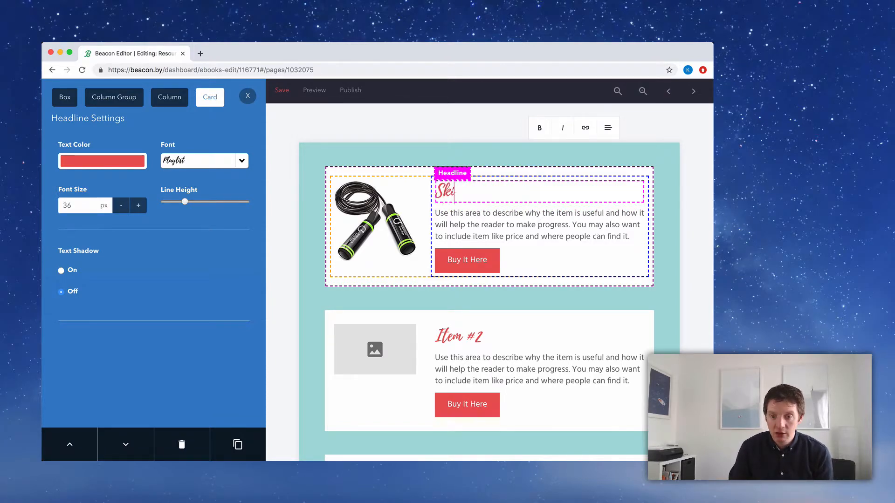
text(pping Rope)
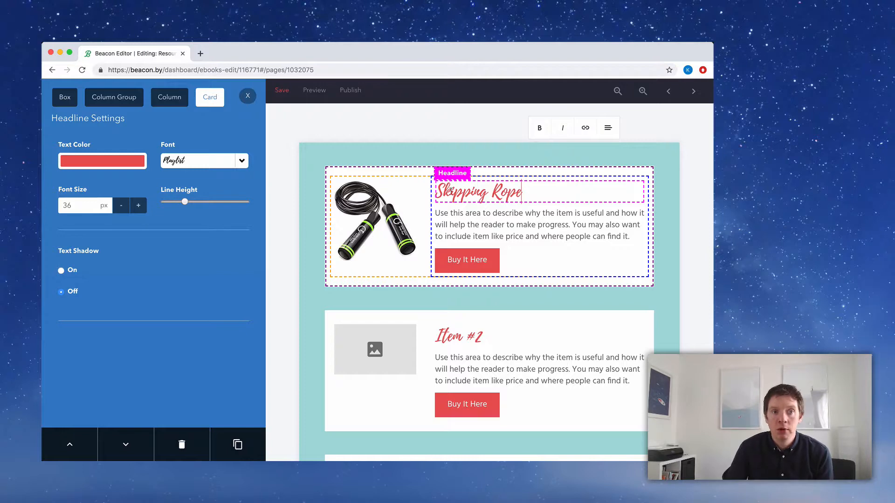
Replace Item #1's placeholder description with the pasted skipping-for-fitness blurb
click(463, 216)
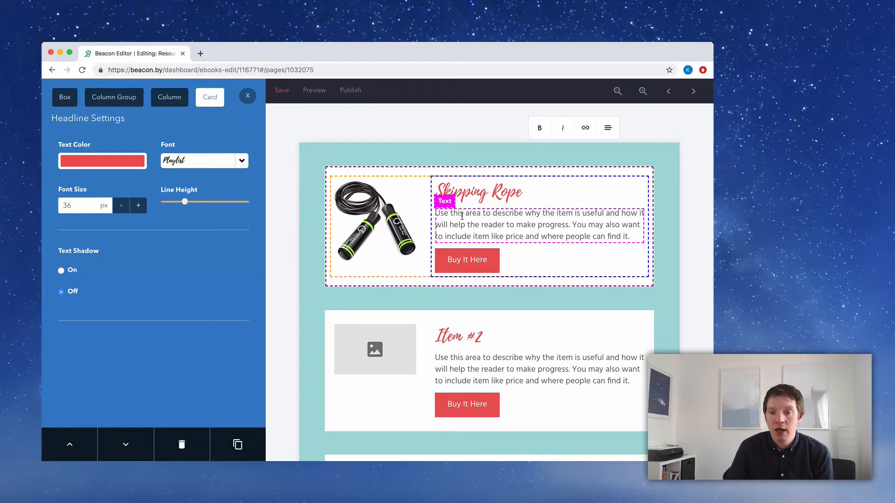
triple_click(463, 215)
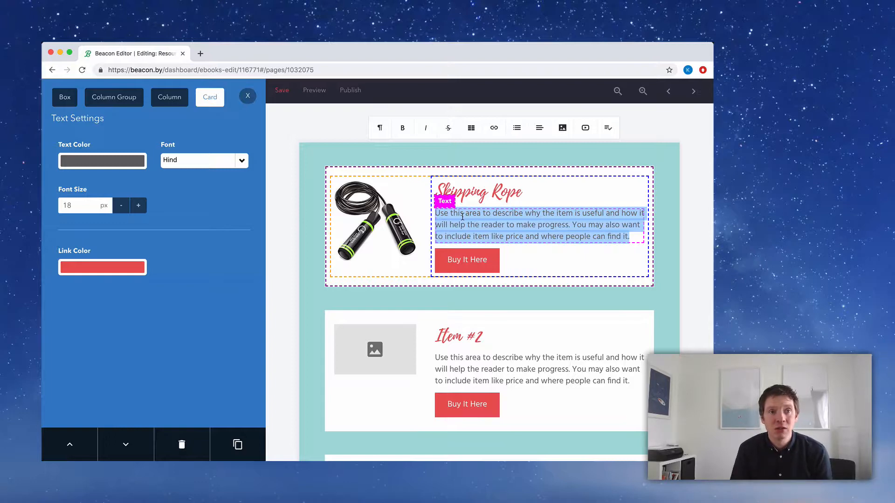
key(BackSpace)
text(A skipping rope is easy to use and 10 minutes each day will soon make a big difference to your overall fitness levels.)
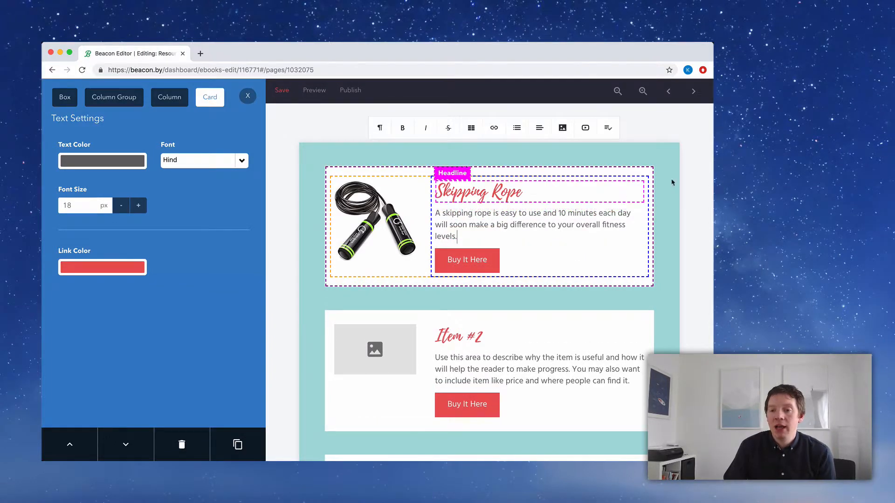
click(687, 175)
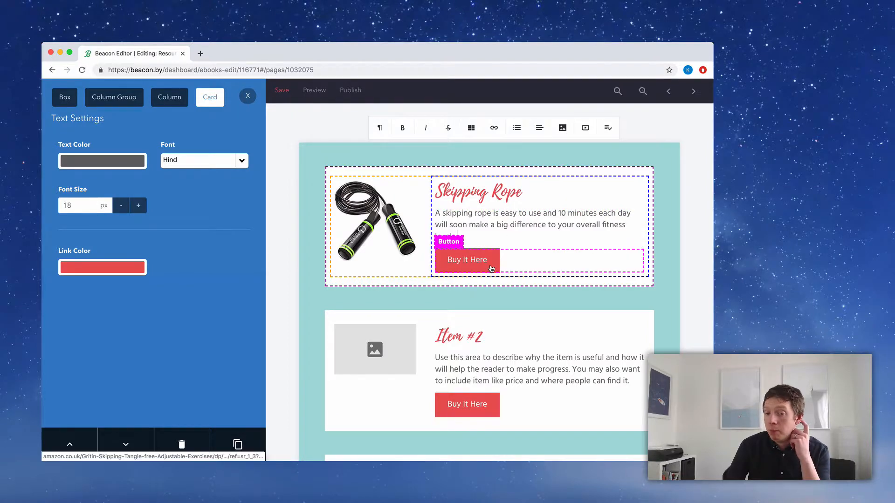
click(465, 264)
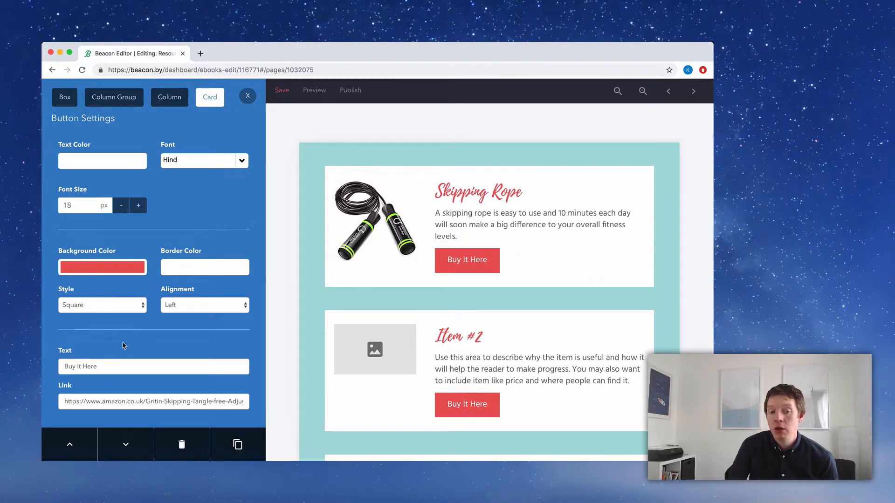
drag(108, 368, 59, 367)
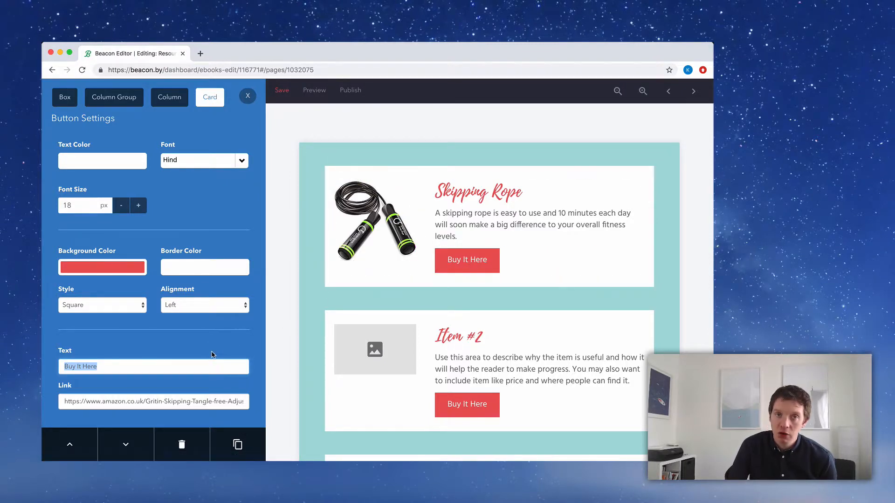
click(129, 368)
click(96, 401)
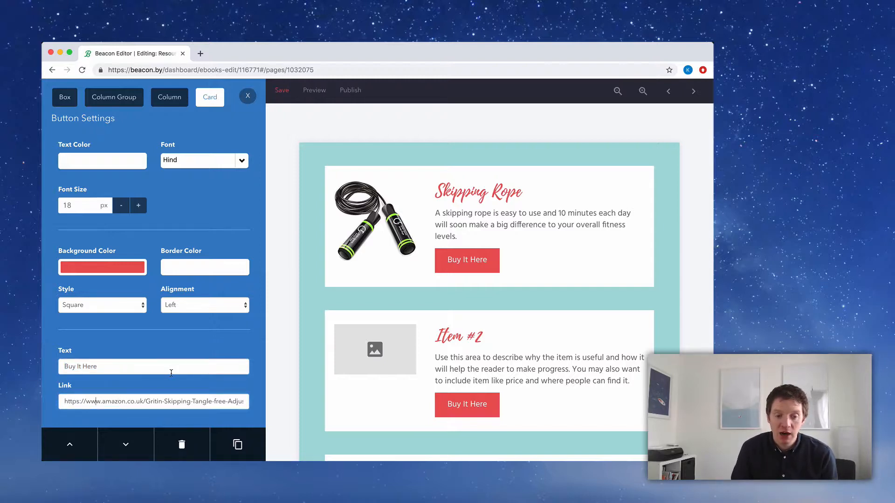
key(super+a)
key(BackSpace)
text(ww)
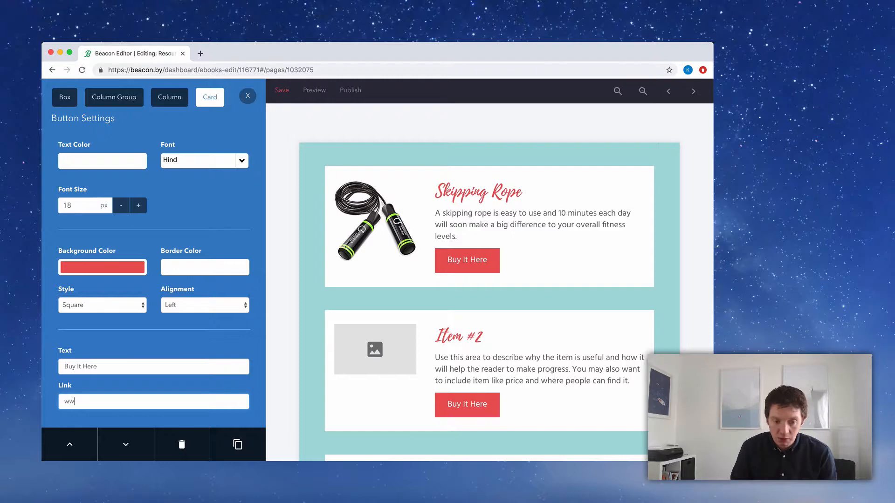
text(w.beacon.by)
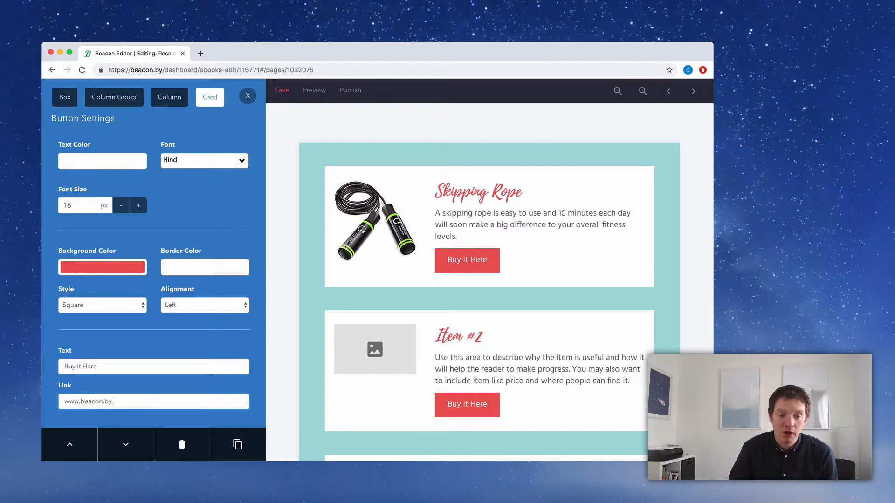
text(/you'r)
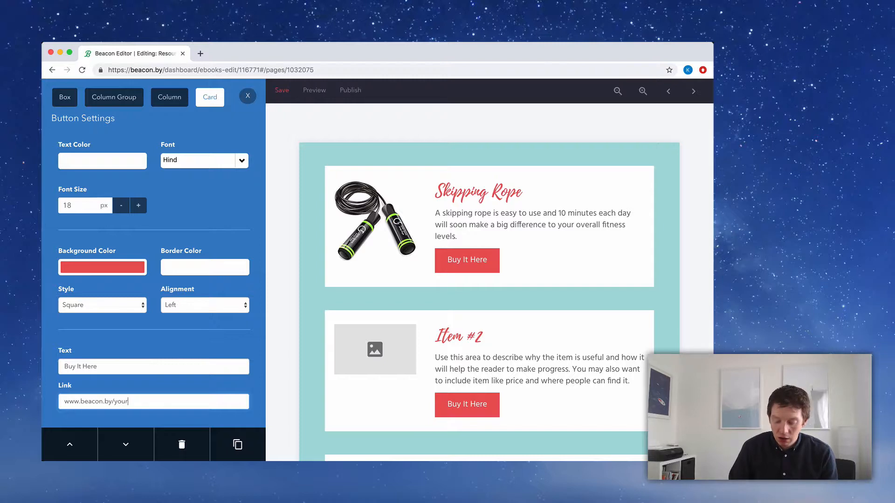
text(-company)
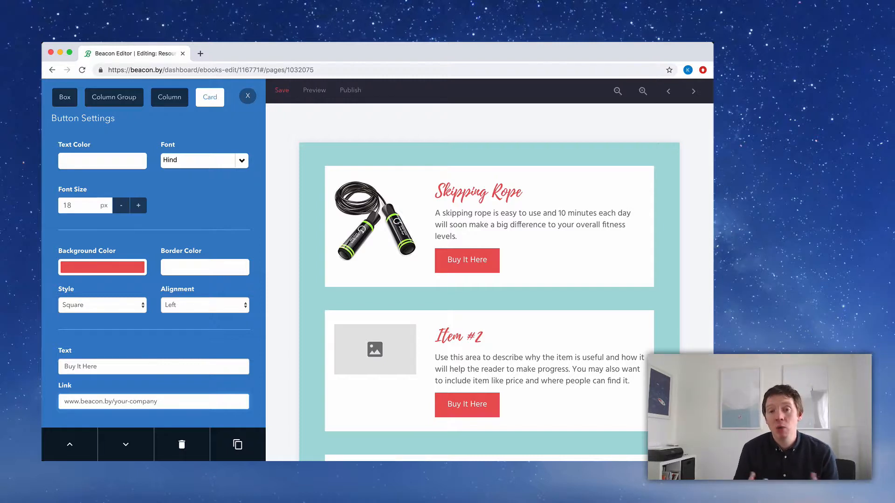
key(super+a)
text(www.amaxon)
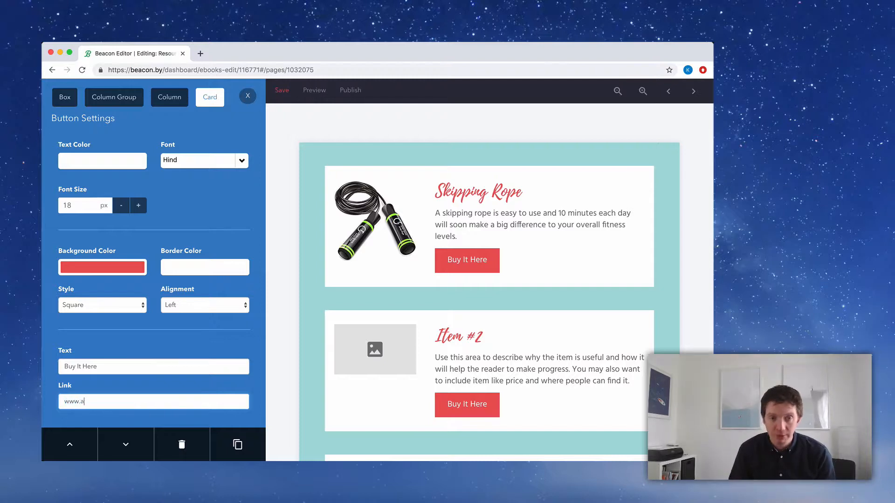
key(BackSpace)
key(BackSpace)
key(BackSpace)
text(zon.com)
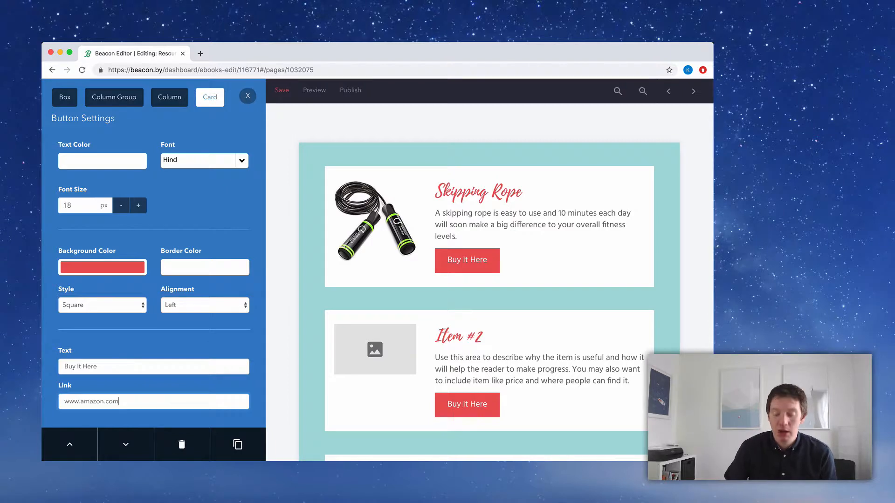
text(/skipping-rope)
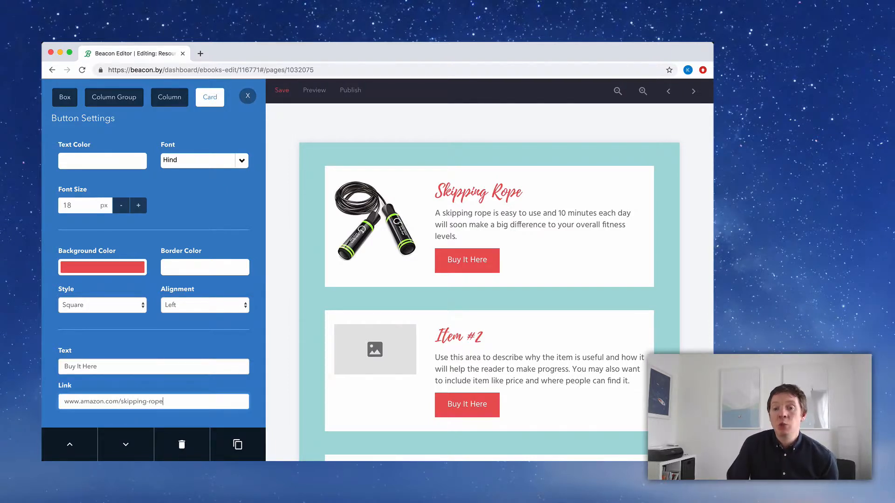
click(235, 167)
click(250, 99)
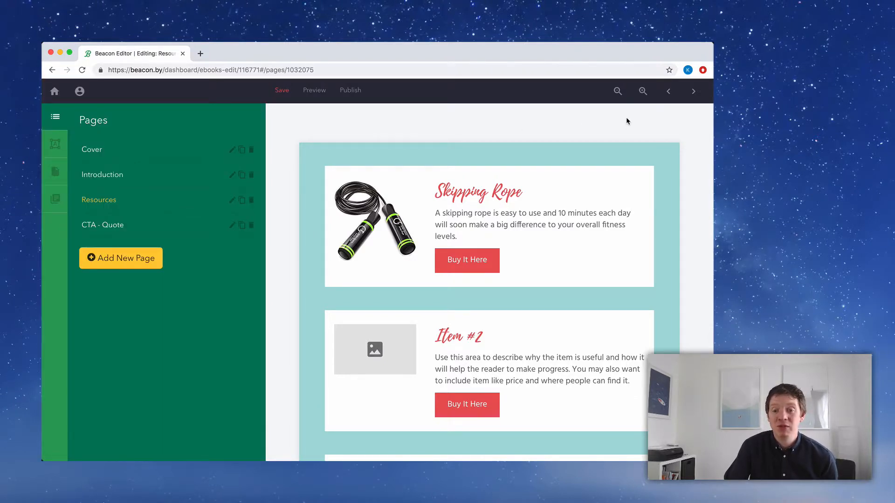
Upload fitness-mat.jpg as Item #2's image
scroll(652, 210, down, 3)
scroll(657, 213, up, 2)
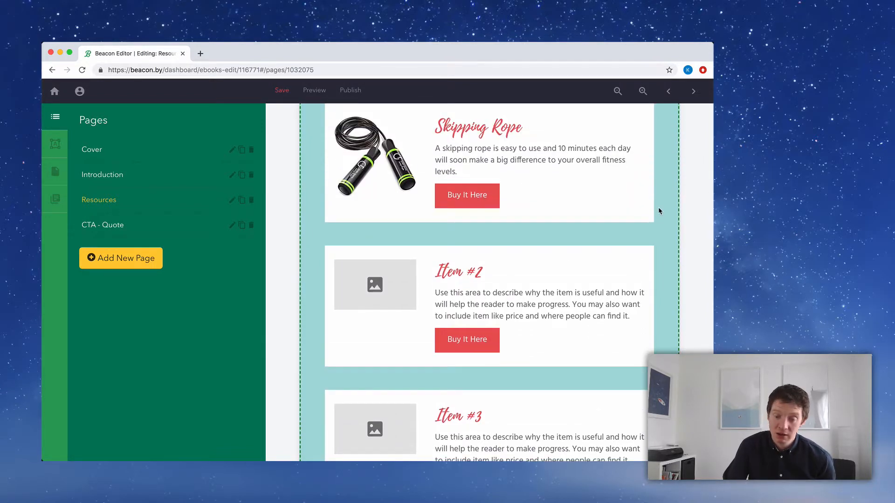
click(375, 289)
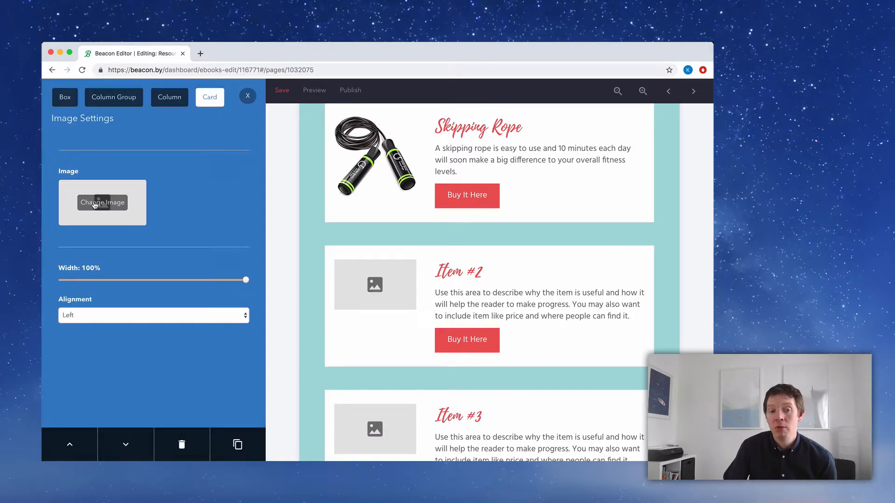
click(95, 205)
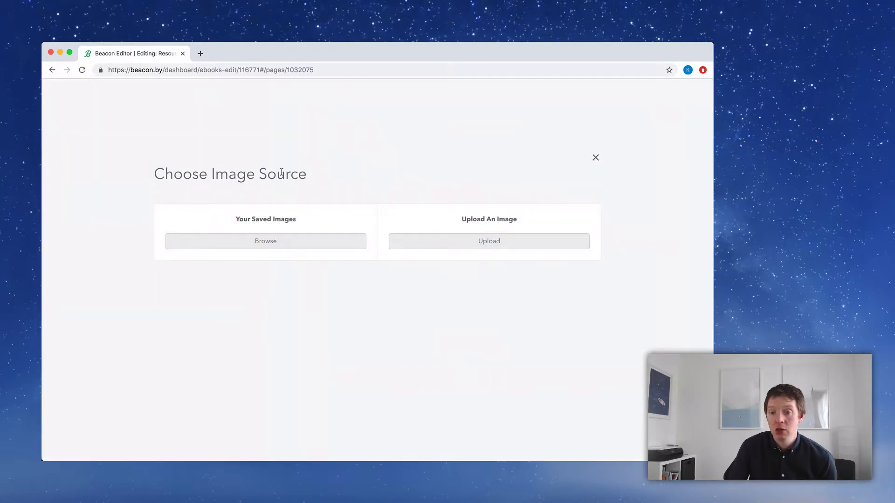
click(555, 243)
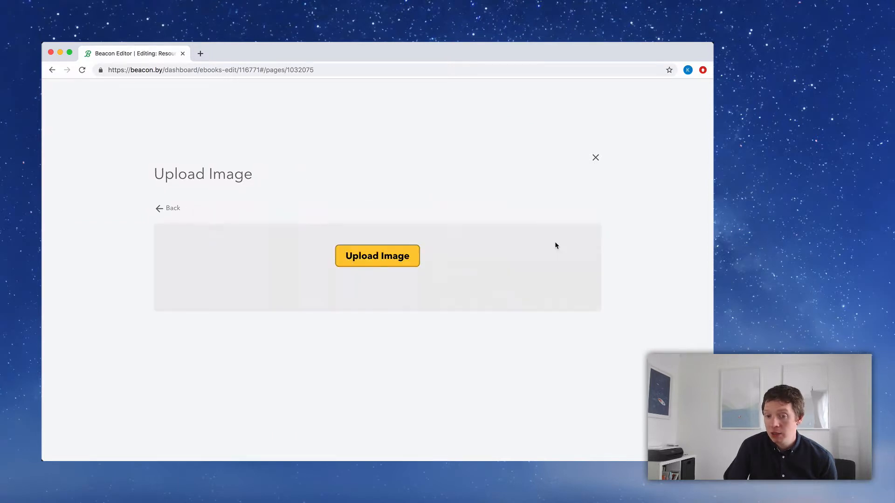
click(369, 255)
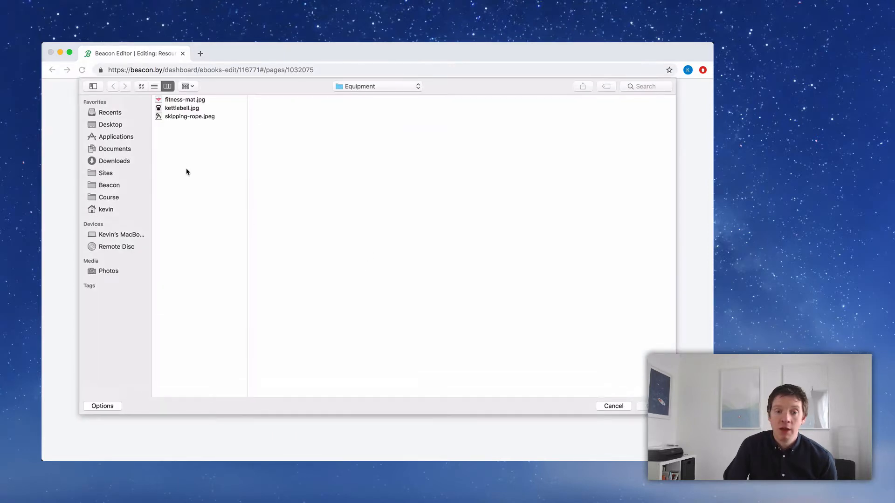
double_click(177, 100)
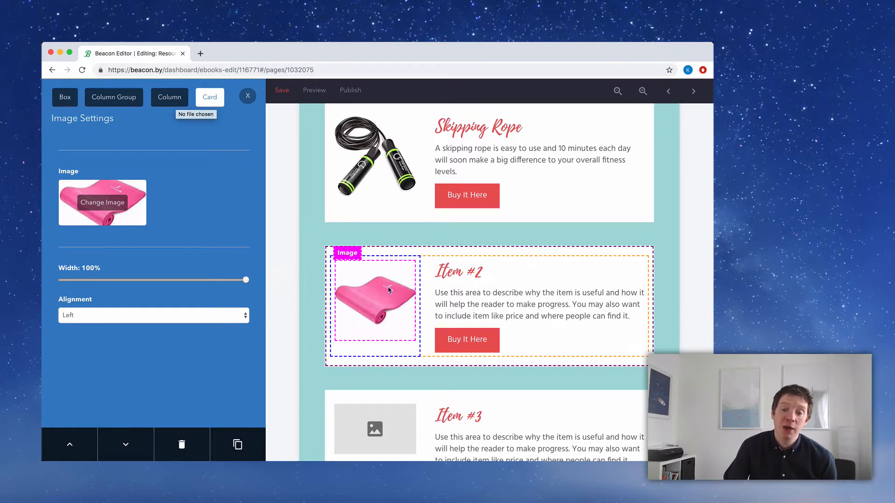
Title Item #2 'Fitness Mat' and select its placeholder description for replacement
triple_click(460, 273)
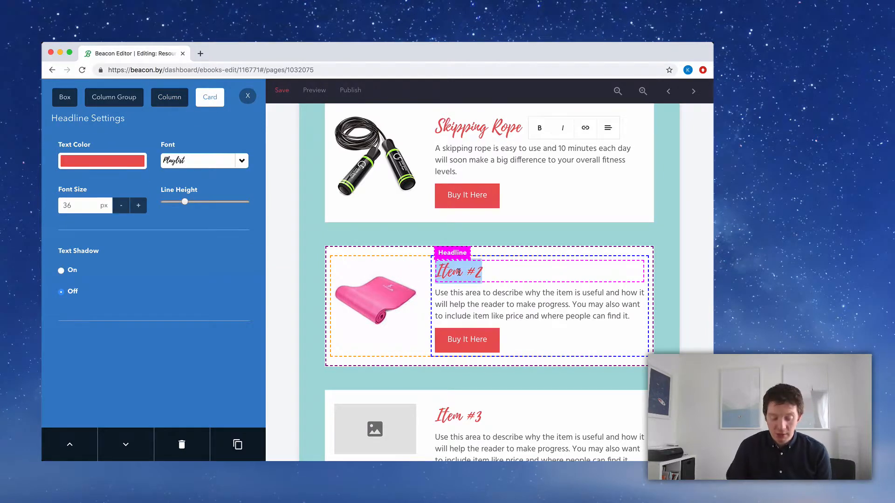
text(Fitness Mat)
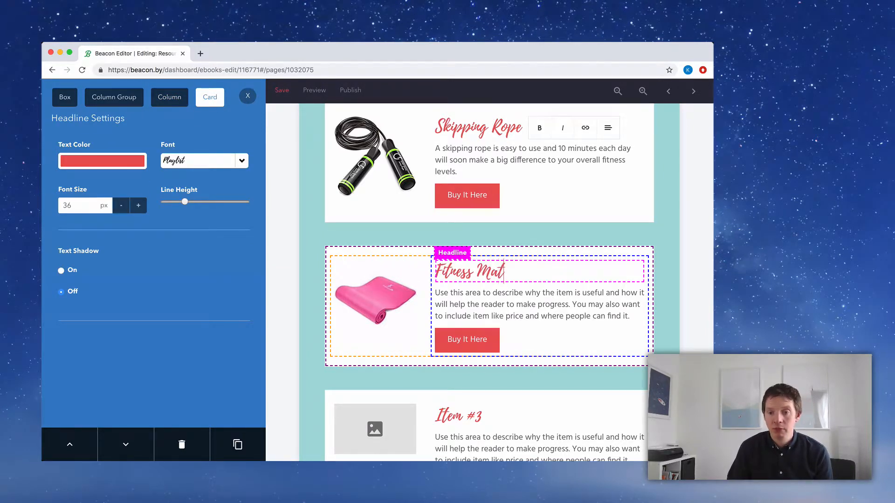
double_click(514, 316)
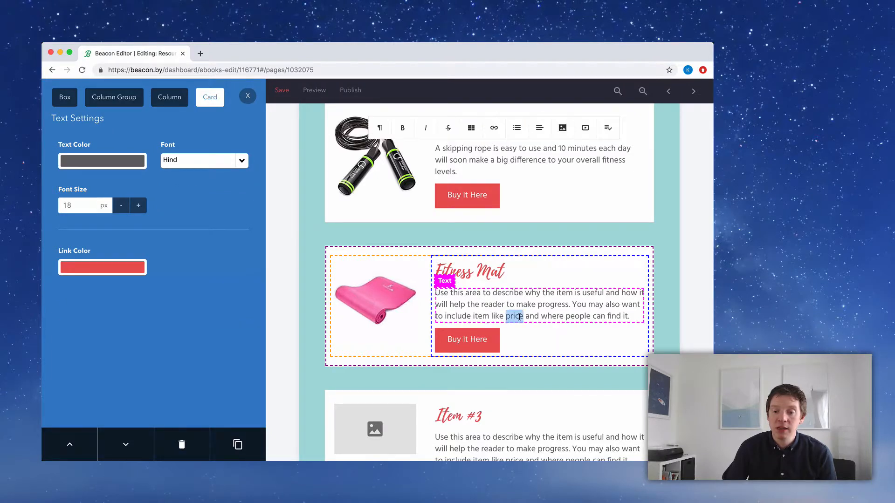
triple_click(519, 317)
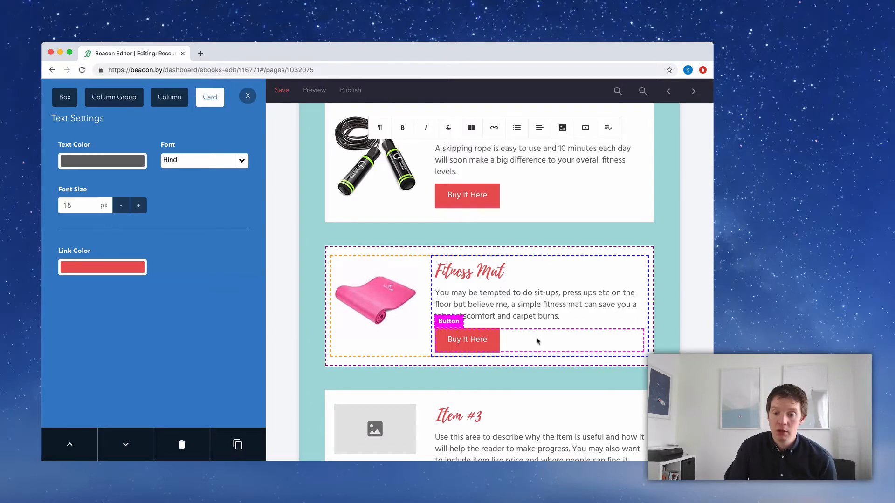
click(477, 348)
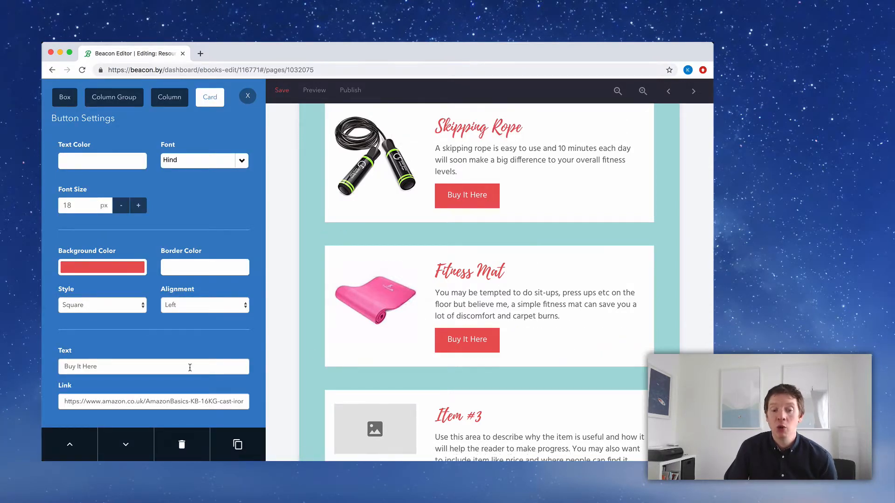
drag(134, 368, 65, 367)
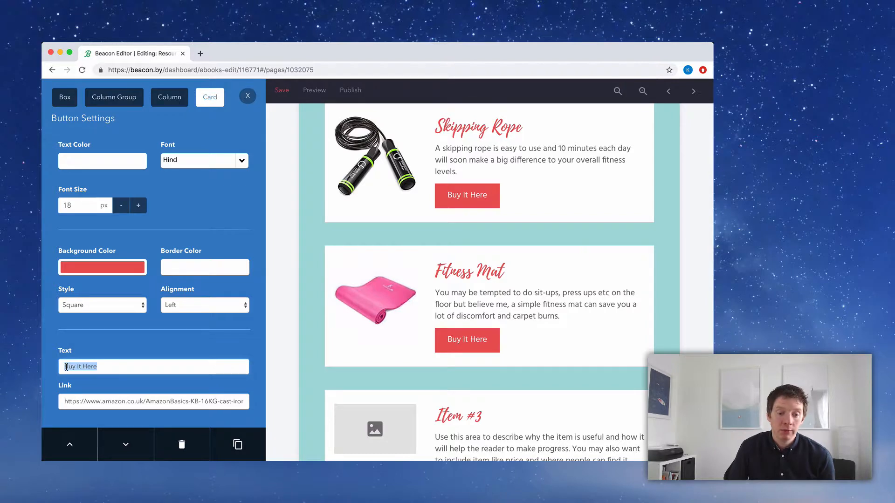
key(Right)
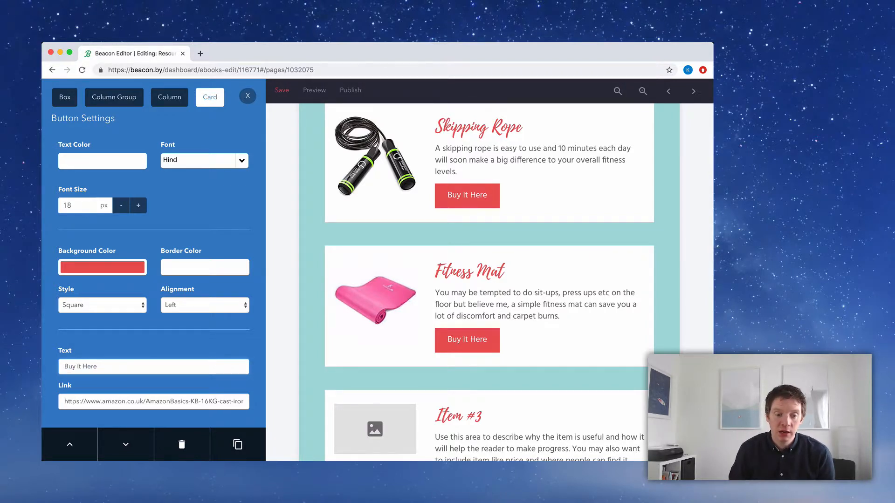
key(BackSpace)
key(BackSpace)
key(BackSpace)
key(BackSpace)
text(Now)
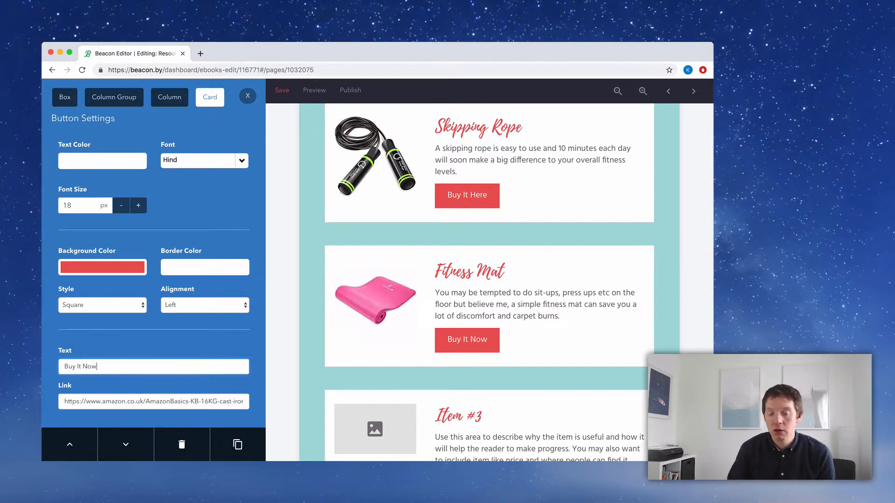
scroll(135, 373, down, 1)
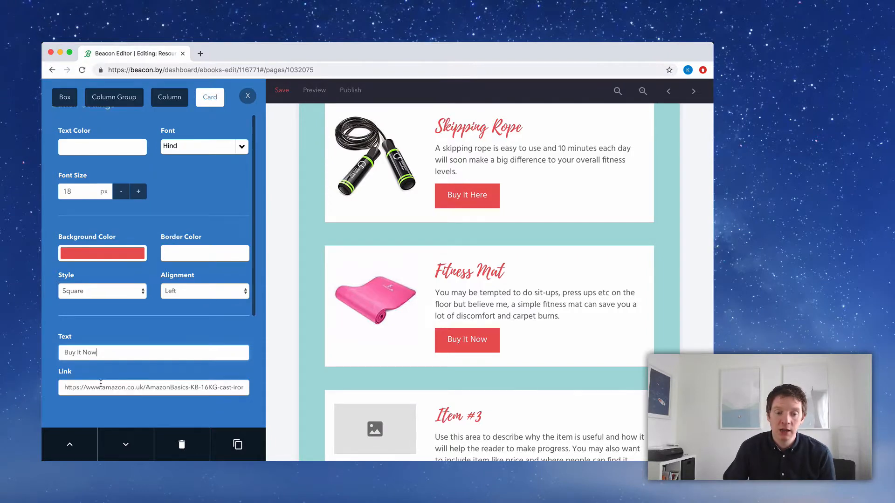
click(142, 387)
key(super+a)
text(w)
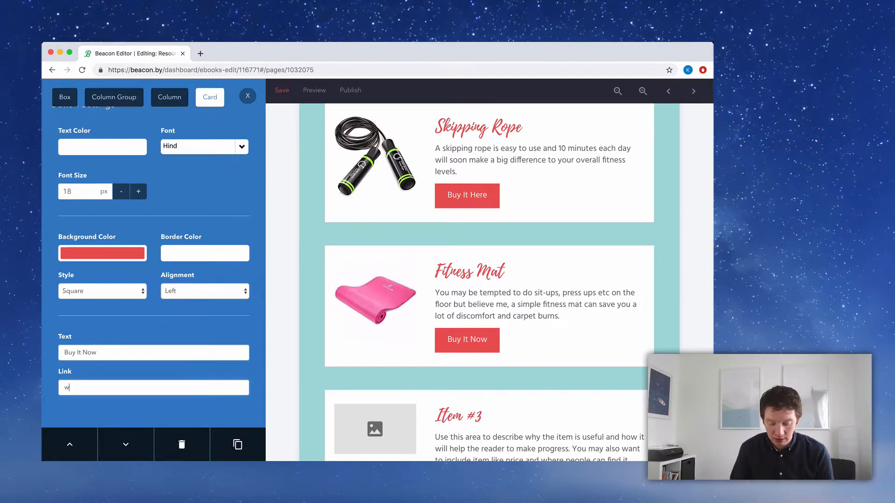
text(ww.amazon)
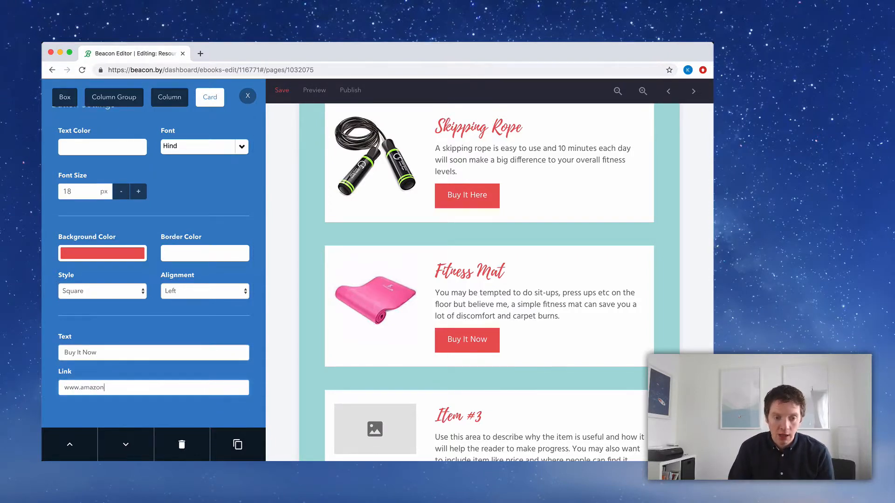
text(.com/f)
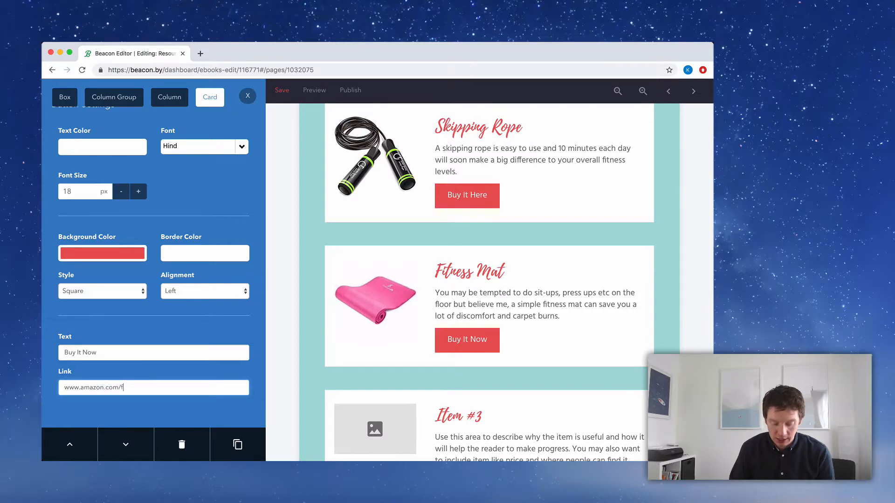
text(itness-mat)
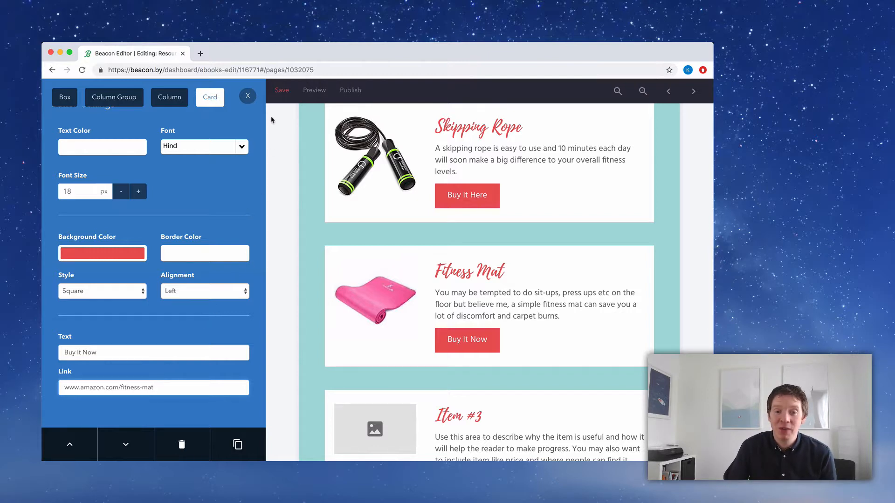
click(278, 93)
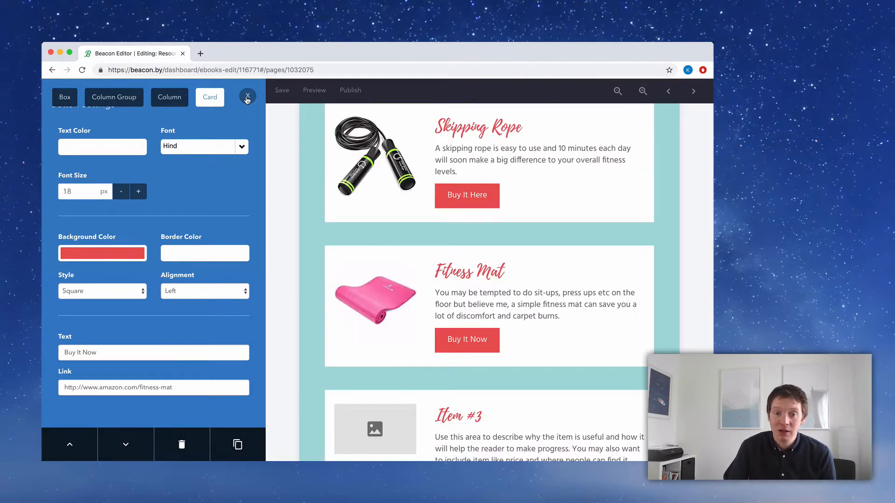
click(247, 96)
scroll(290, 164, down, 5)
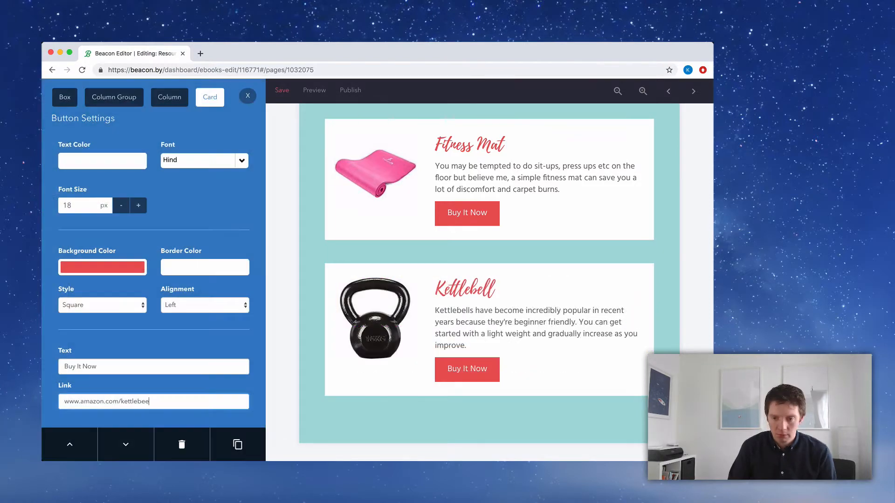
text(lls)
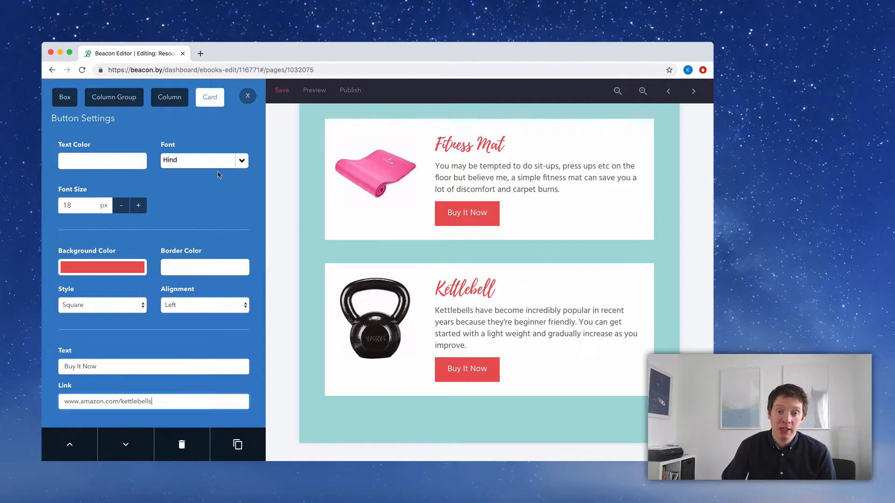
click(242, 99)
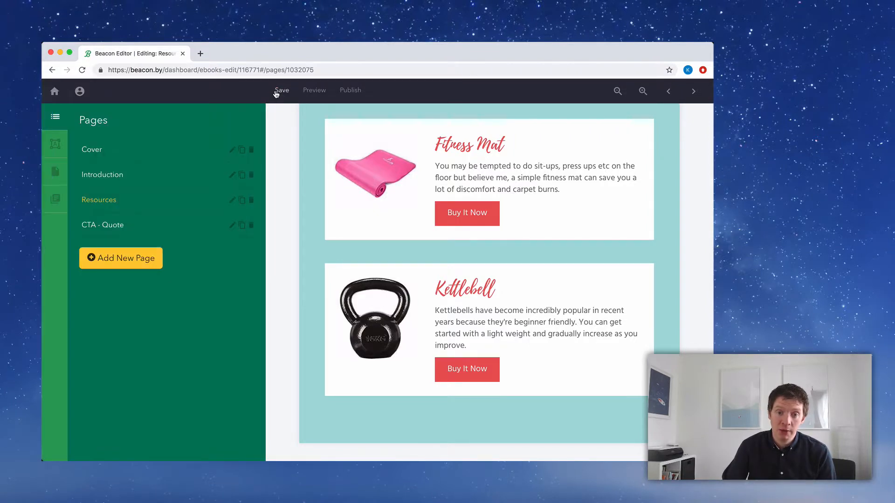
Save the ebook, zoom out, and switch to the Cover page
click(279, 91)
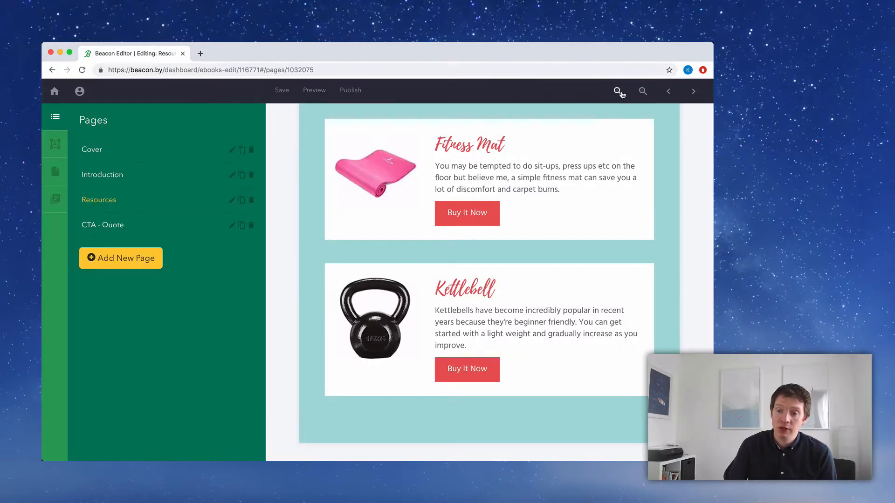
click(617, 91)
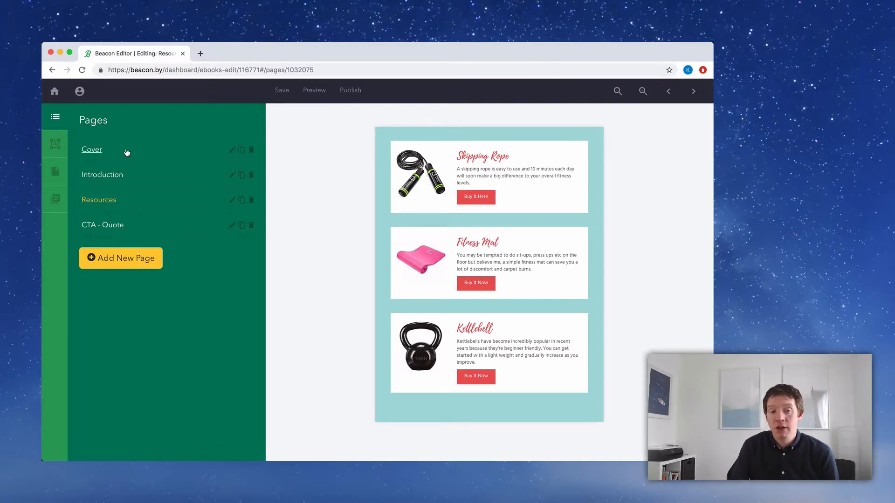
click(92, 150)
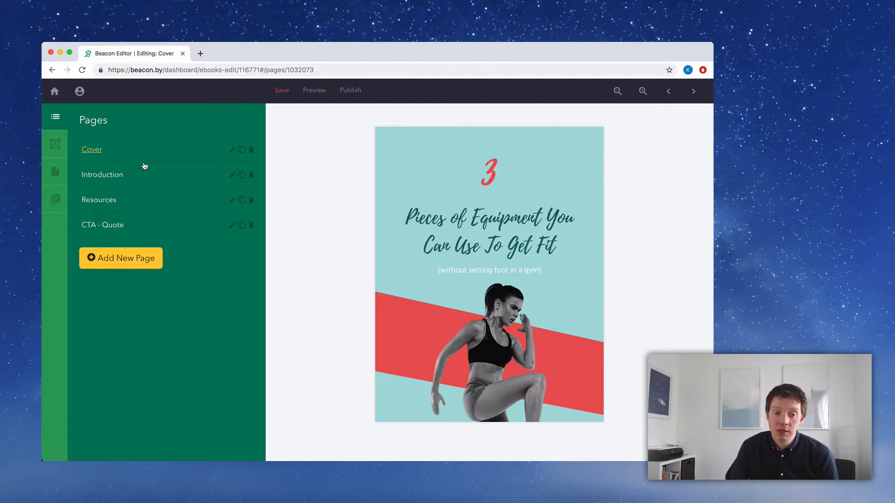
Review the Introduction page, then return to the completed Resources page
click(150, 176)
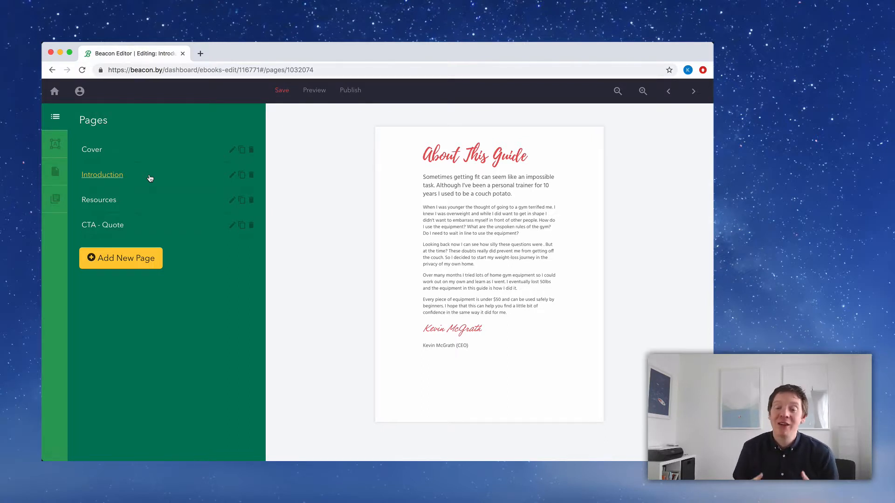
click(163, 201)
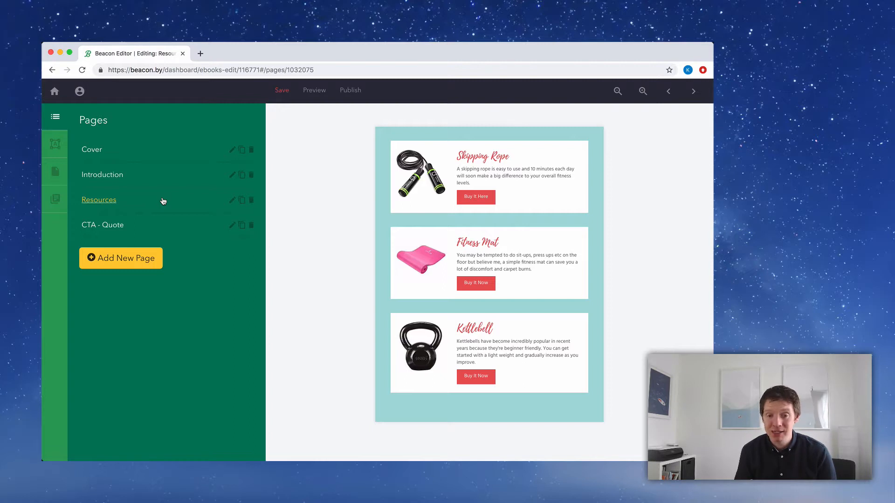
Switch the editor to the CTA - Quote page with its 'Book A Consultation' layout
click(169, 222)
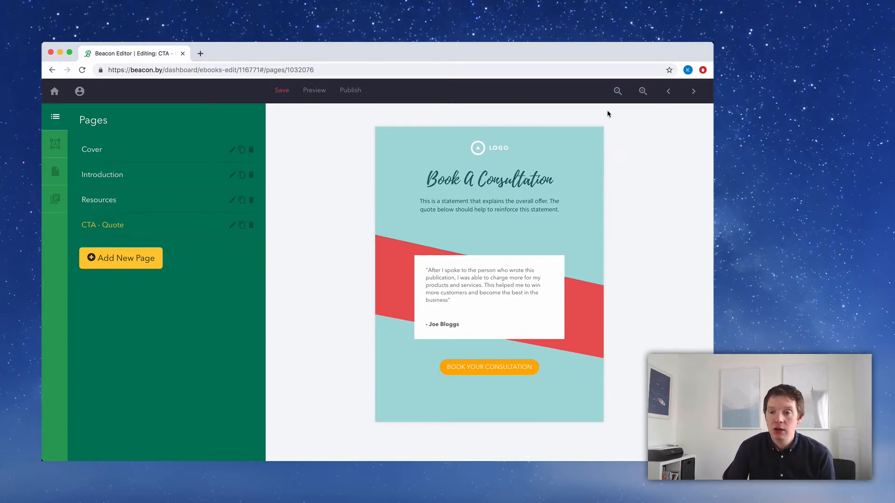
Zoom in and delete the placeholder LOGO image above the 'Book A Consultation' heading
click(646, 95)
click(646, 96)
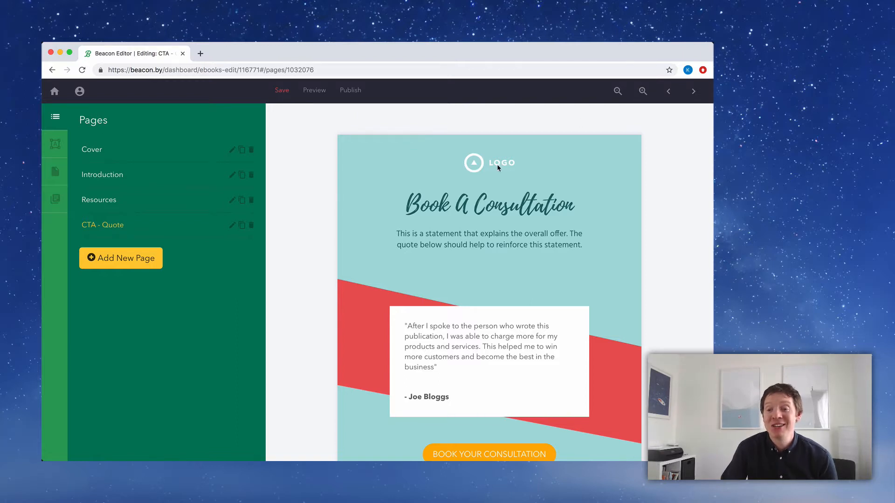
click(467, 166)
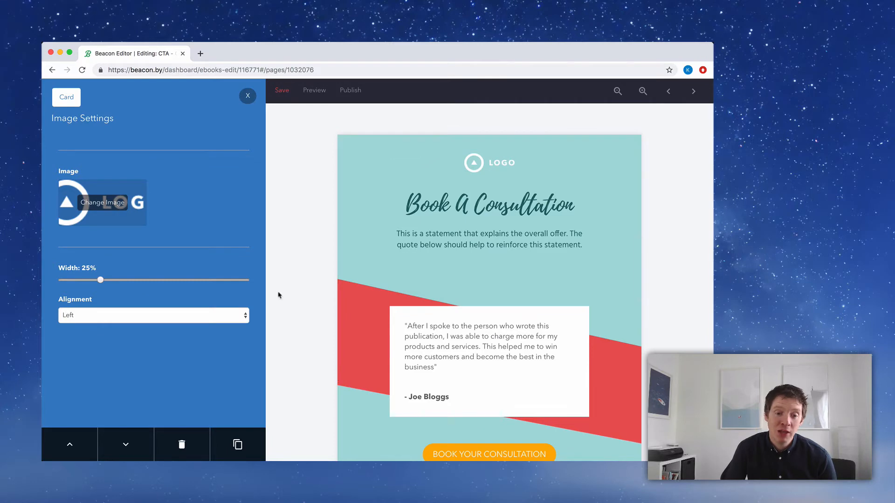
click(180, 445)
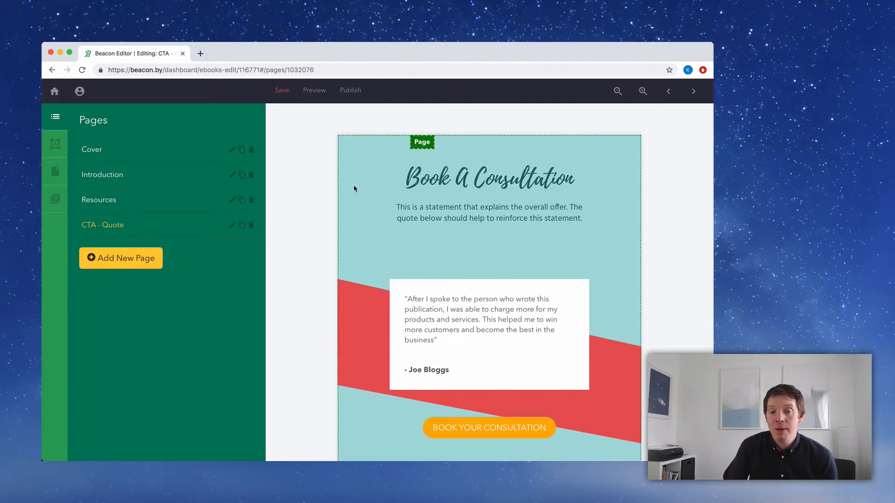
Replace the 'Book A Consultation' headline text with 'Free Nutrition Consultation'
click(410, 181)
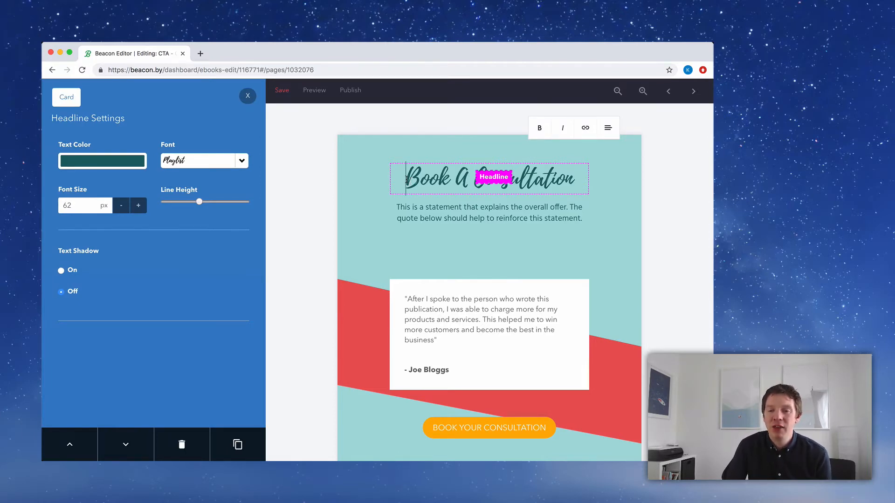
drag(405, 180, 576, 175)
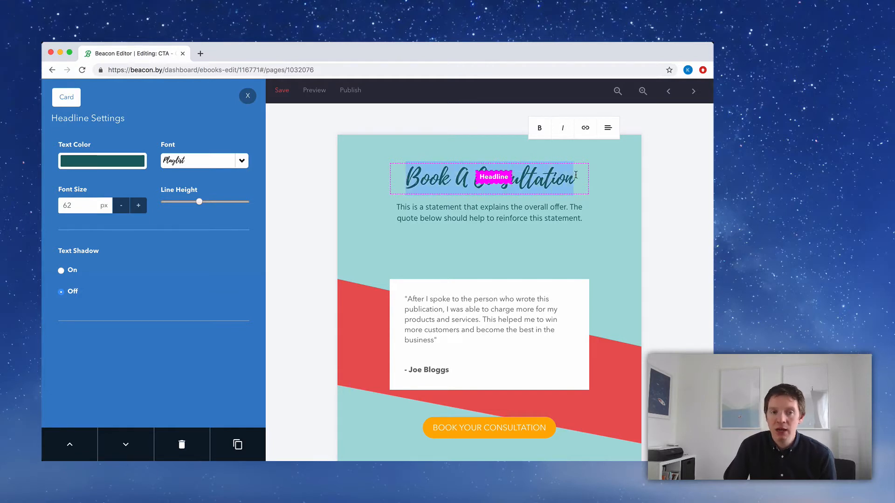
key(BackSpace)
text(Free)
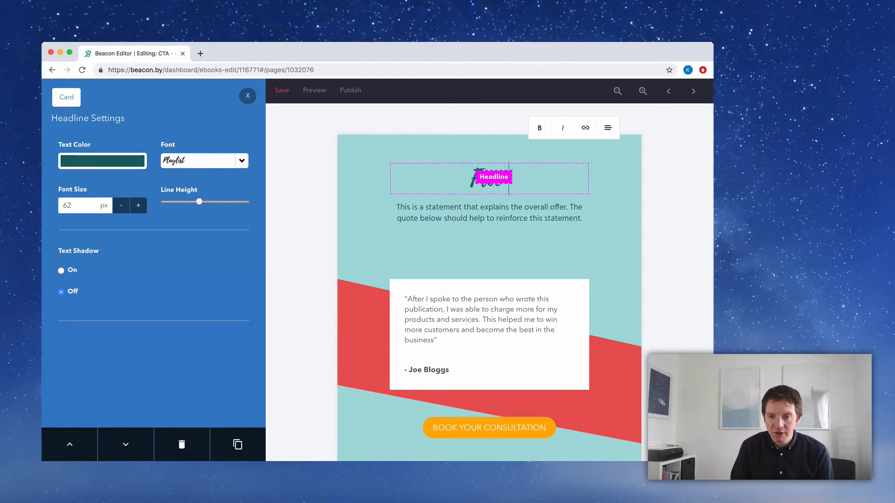
text( Meditation)
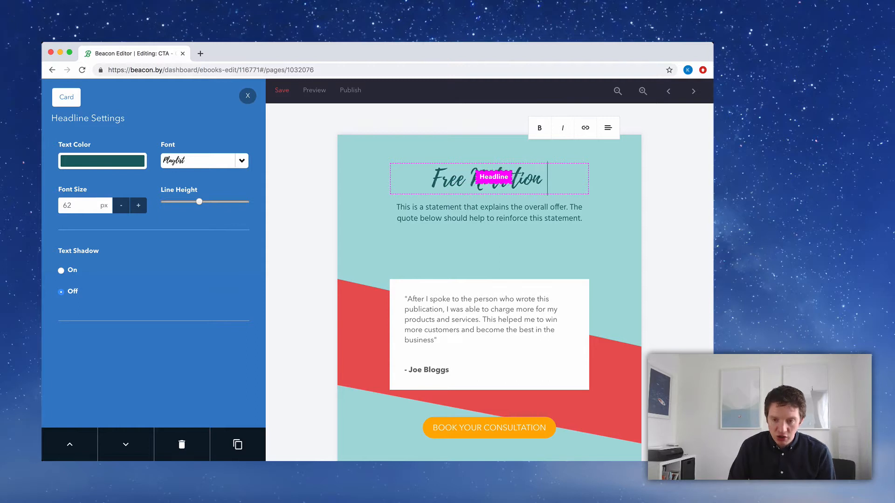
text( Consula)
key(BackSpace)
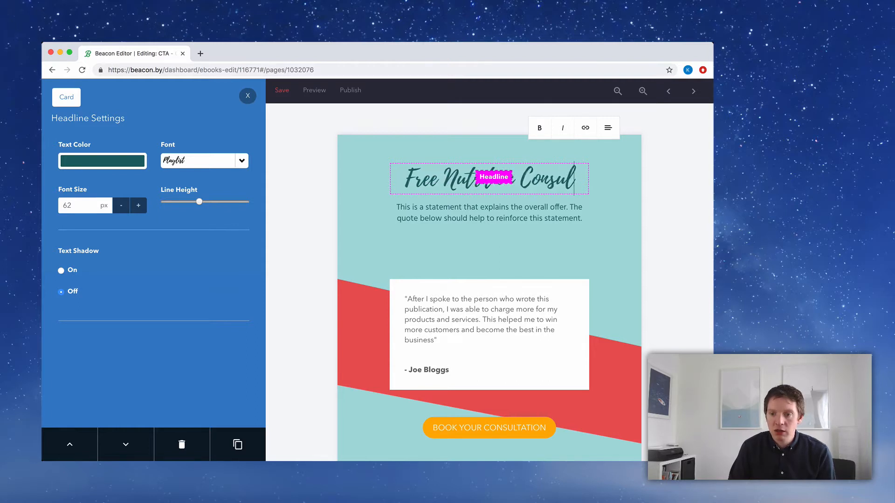
text(tation)
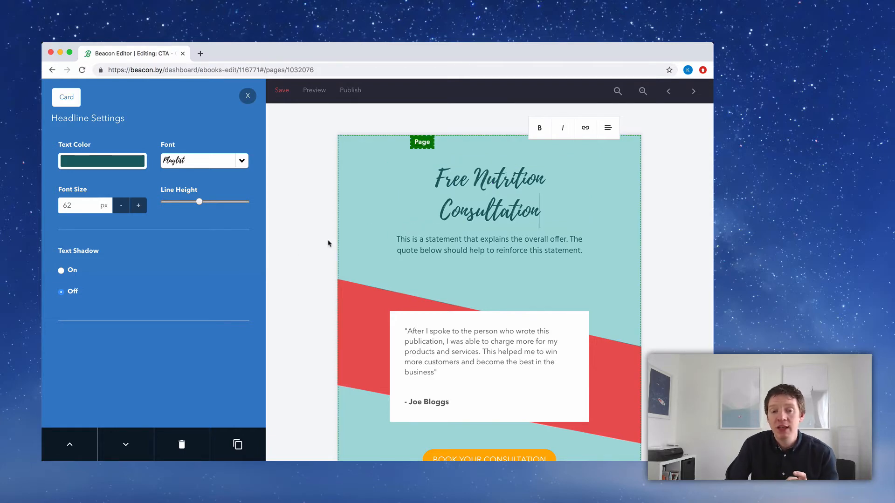
Reduce the headline font size to 57 px so it fits on one line
click(122, 207)
click(122, 207)
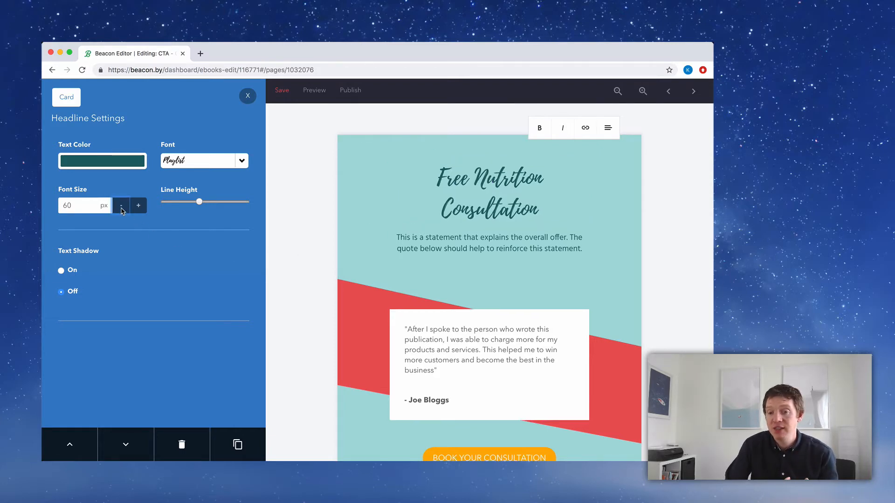
click(121, 210)
click(121, 209)
click(121, 210)
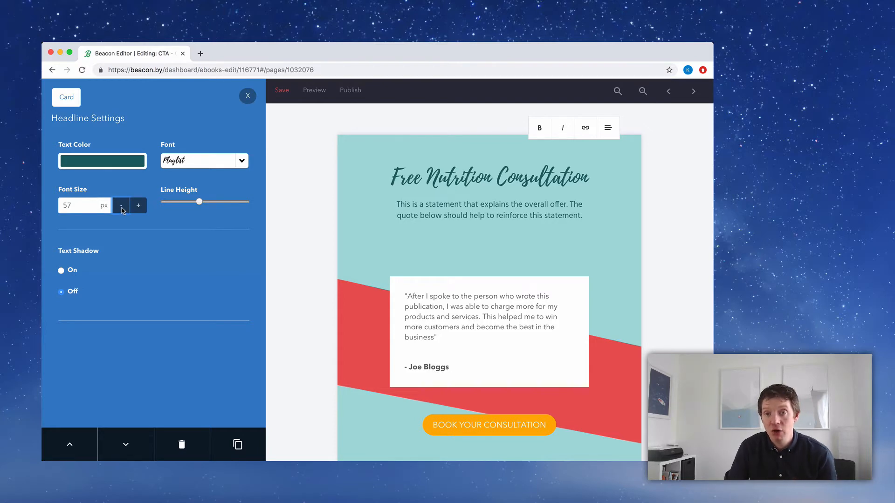
Rewrite the statement paragraph to offer help preparing an easy-to-stick-to individual eating plan
click(447, 210)
triple_click(447, 210)
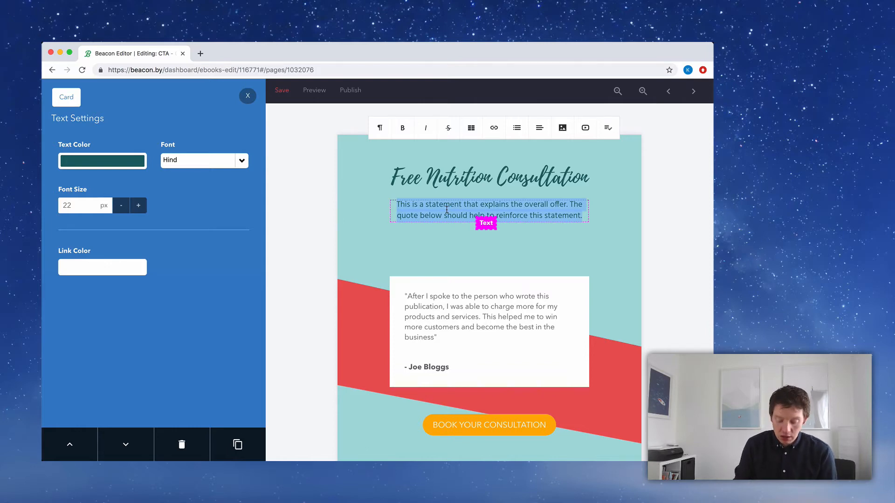
text(If you find the challenge of eating healthy too much to)
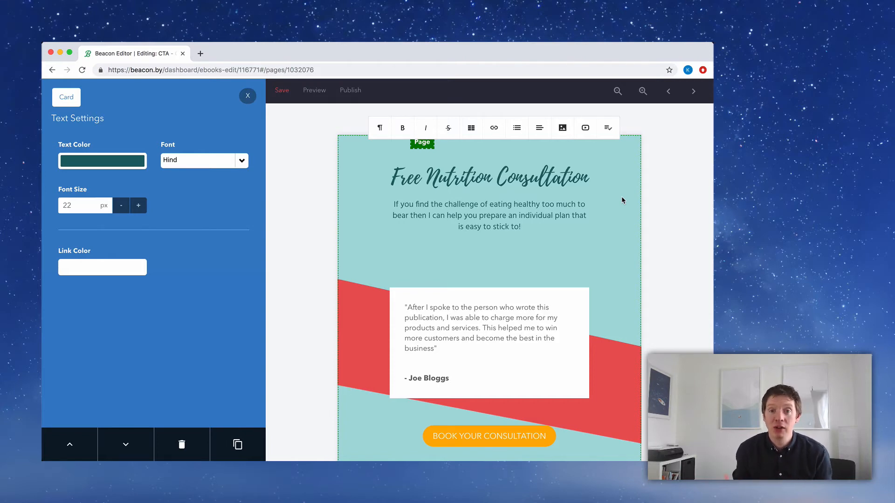
click(457, 341)
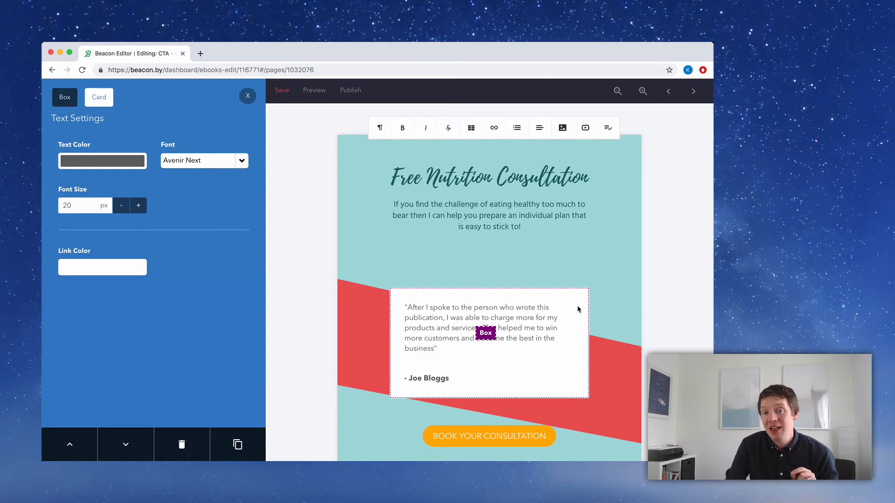
Replace the testimonial with a quote about failed fad diets and losing 12lbs in 2 months
click(455, 340)
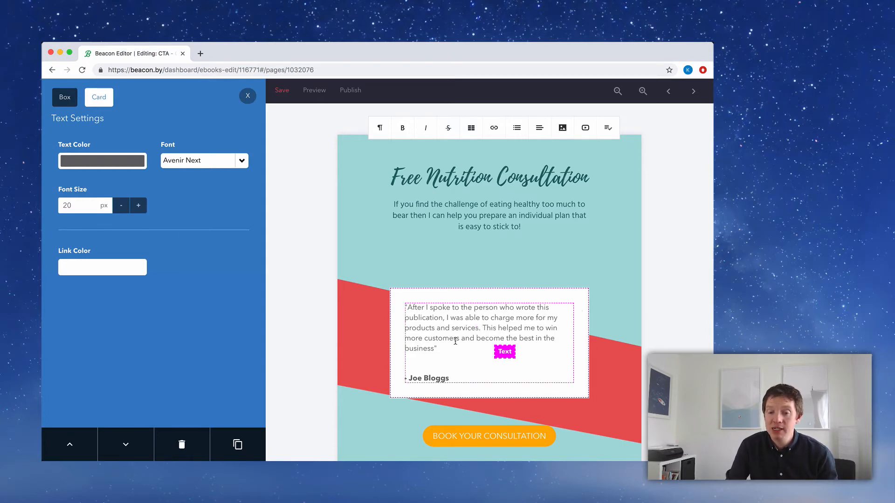
drag(455, 350, 451, 282)
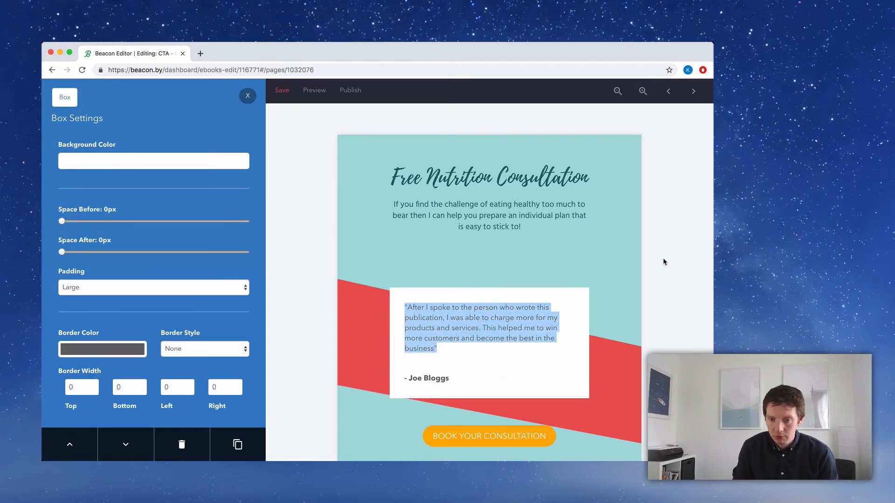
click(475, 344)
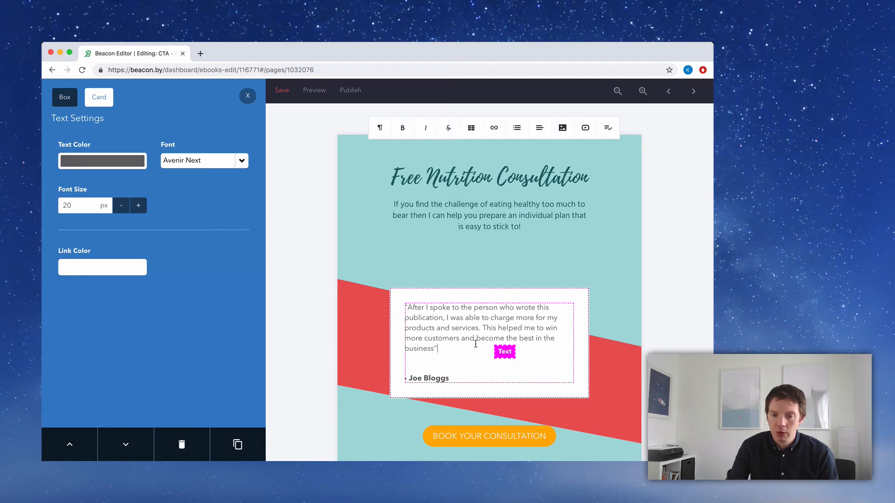
key(ctrl+a)
key(BackSpace)
text(Over th)
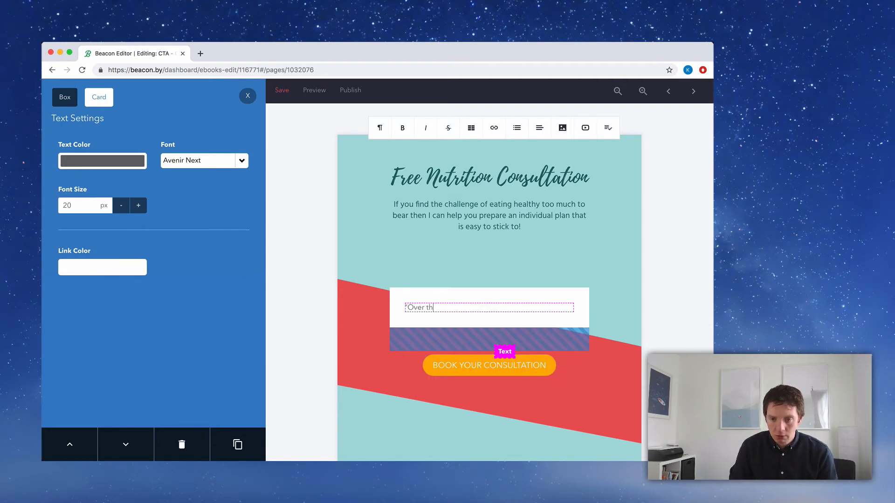
text(e years I tried hundreds of fad diets but)
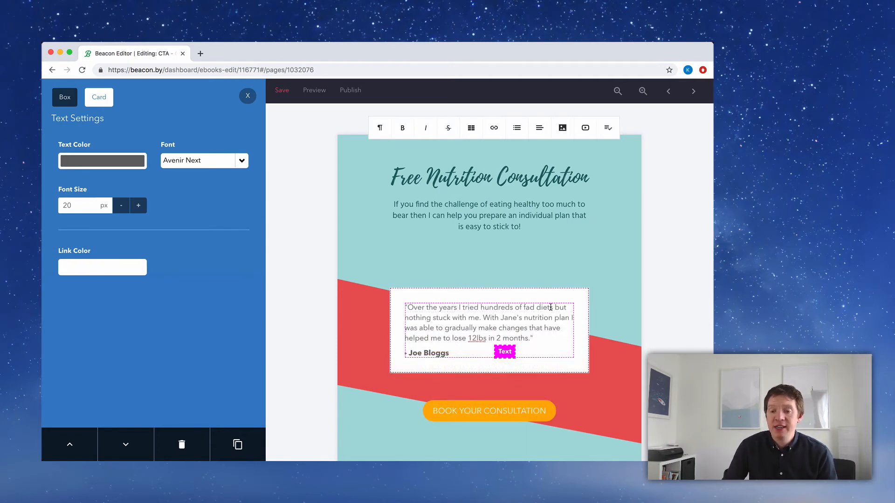
click(655, 260)
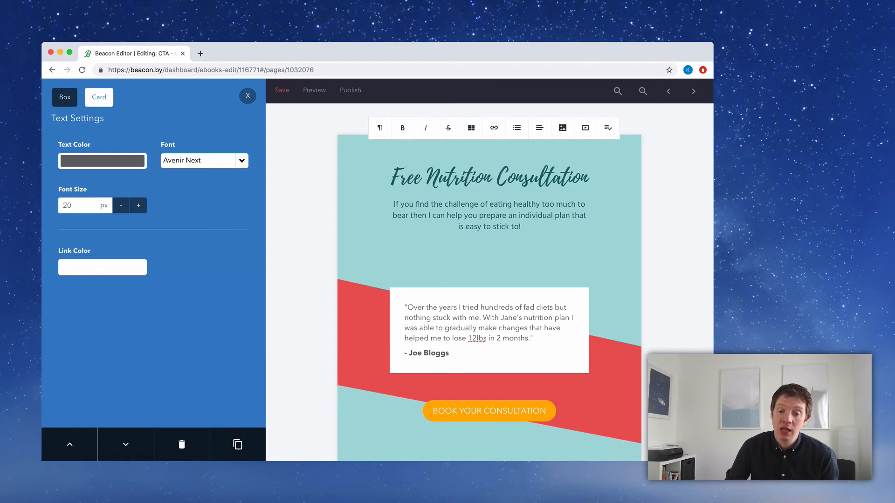
Change the consultation button label to 'BOOK YOUR FREE CONSULTATION'
scroll(521, 338, down, 3)
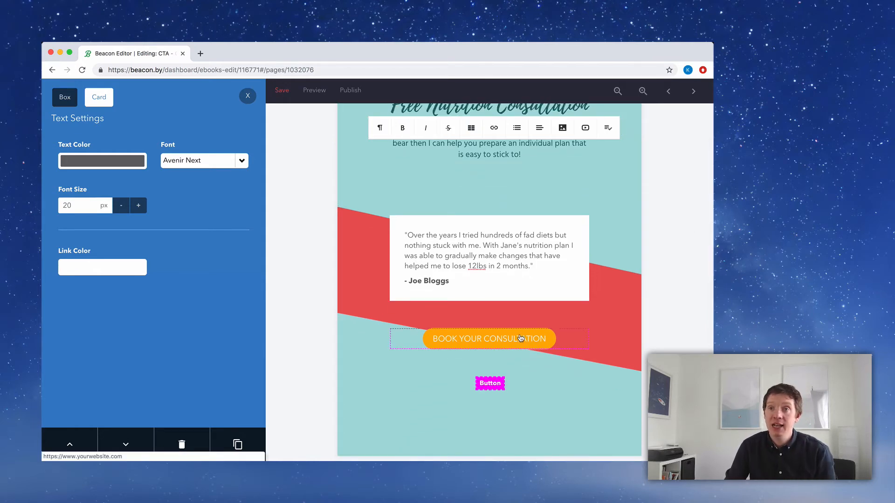
click(521, 338)
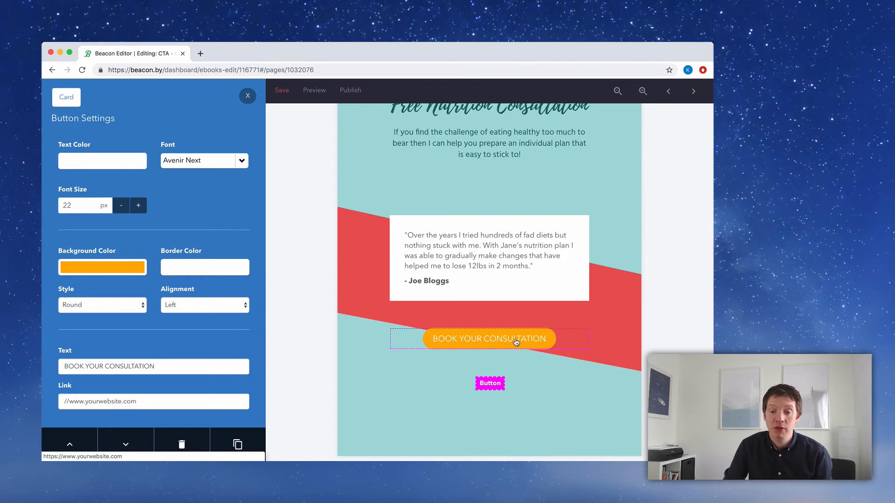
click(106, 365)
text(Free)
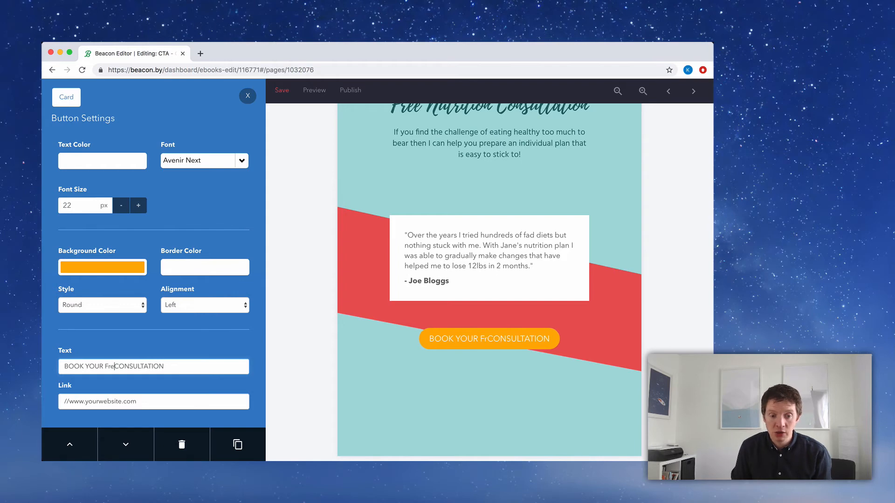
key(BackSpace)
key(BackSpace)
key(BackSpace)
text(REE)
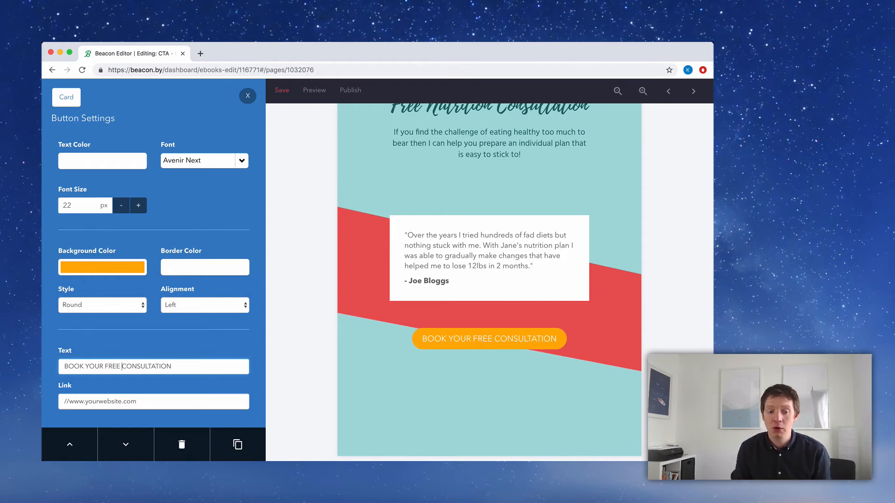
click(114, 404)
key(super+a)
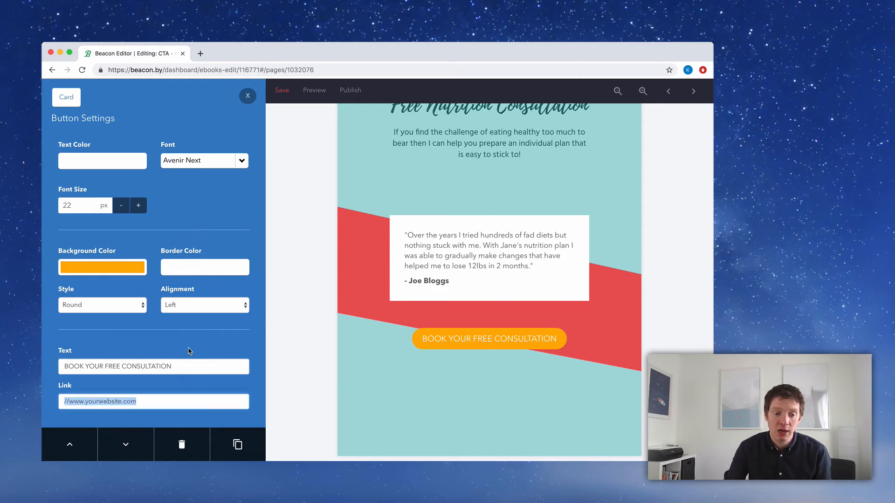
text(www.)
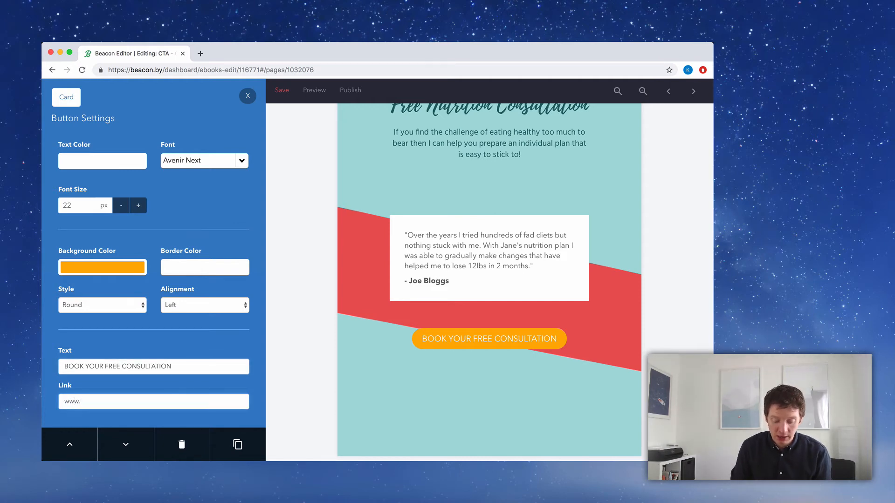
text(fitnessin)
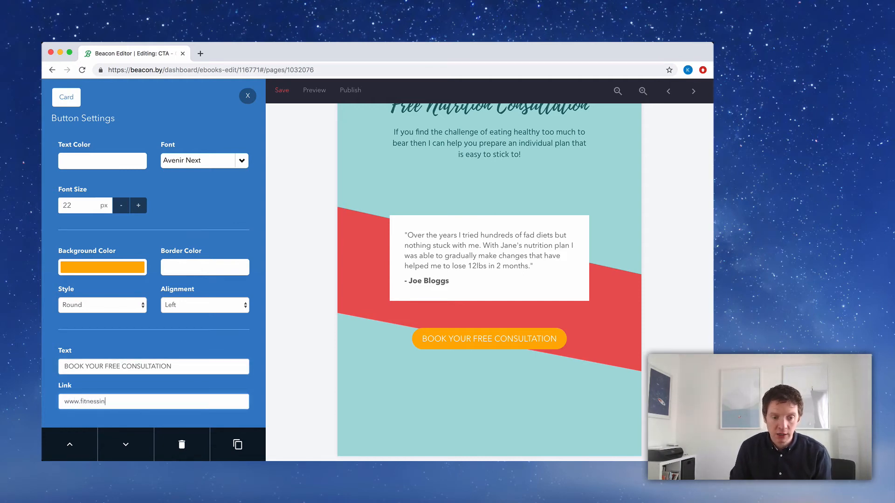
text(c.c)
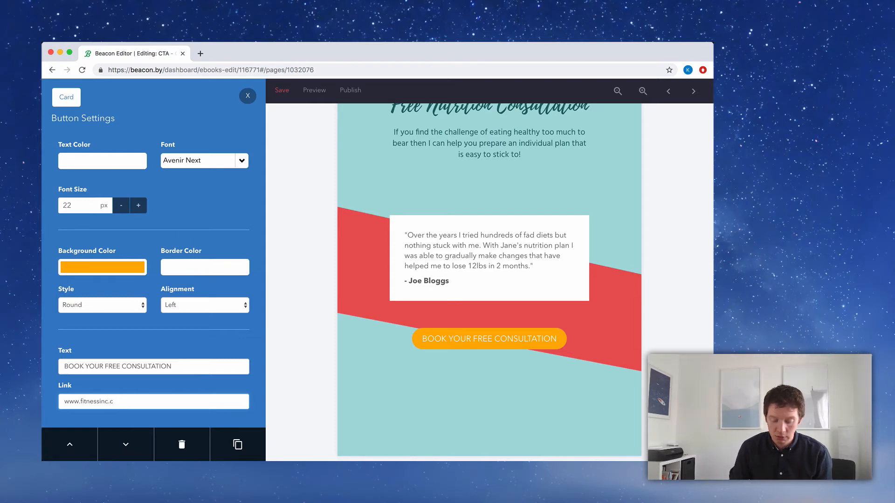
text(om/free-c)
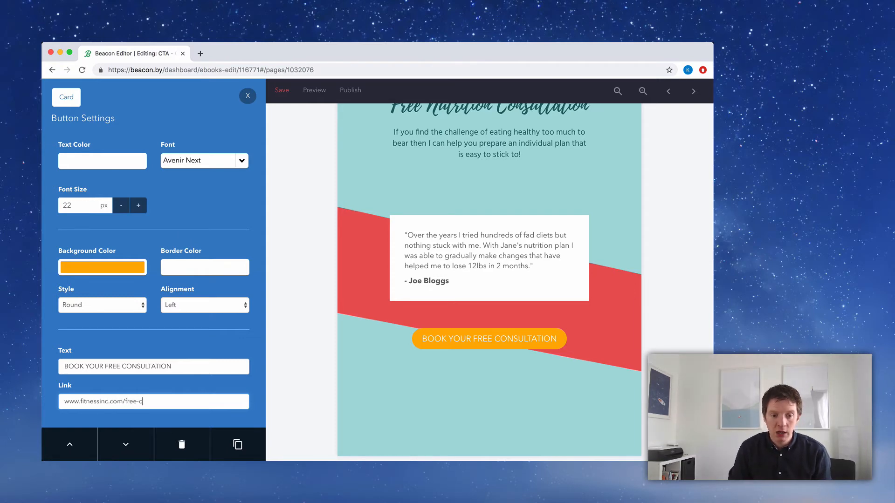
text(onsultation)
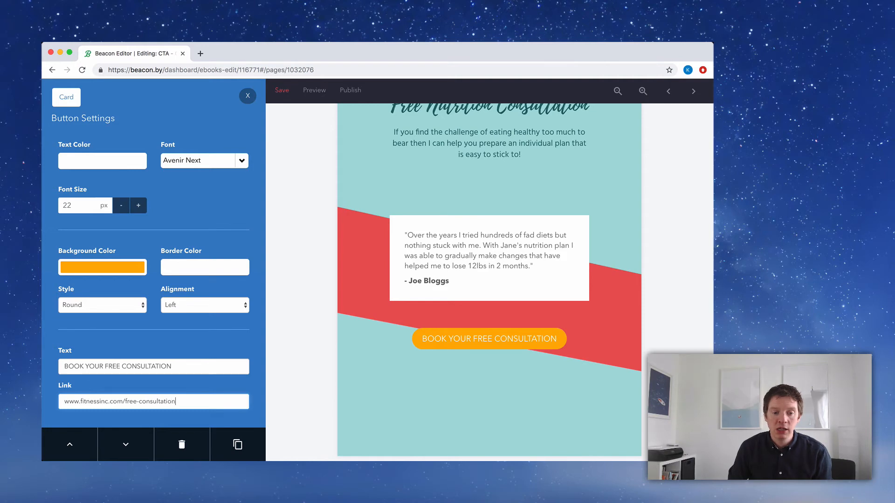
click(248, 95)
click(277, 99)
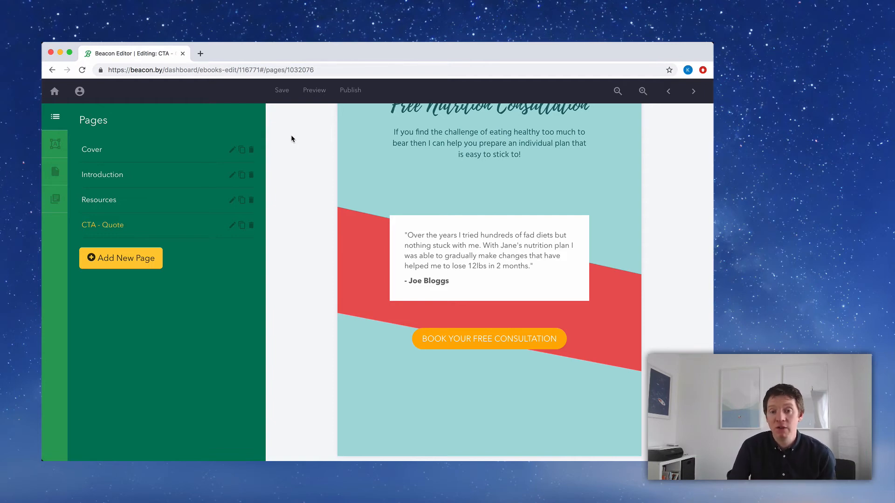
Preview the ebook and scroll through its cover and 'About This Guide' introduction
scroll(291, 139, up, 1)
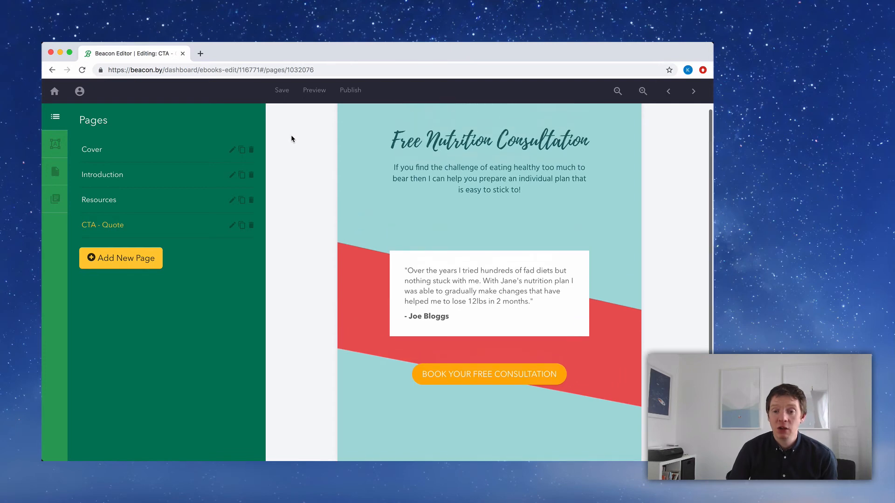
click(311, 92)
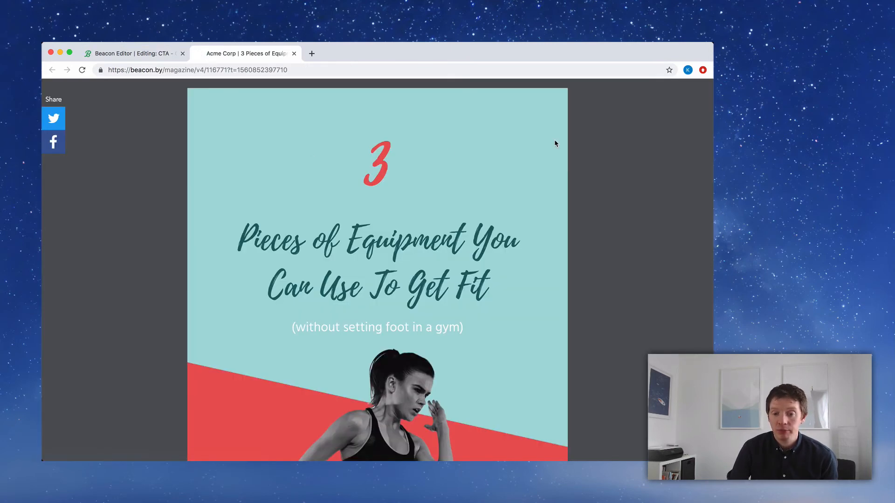
scroll(595, 140, down, 3)
scroll(595, 140, down, 1)
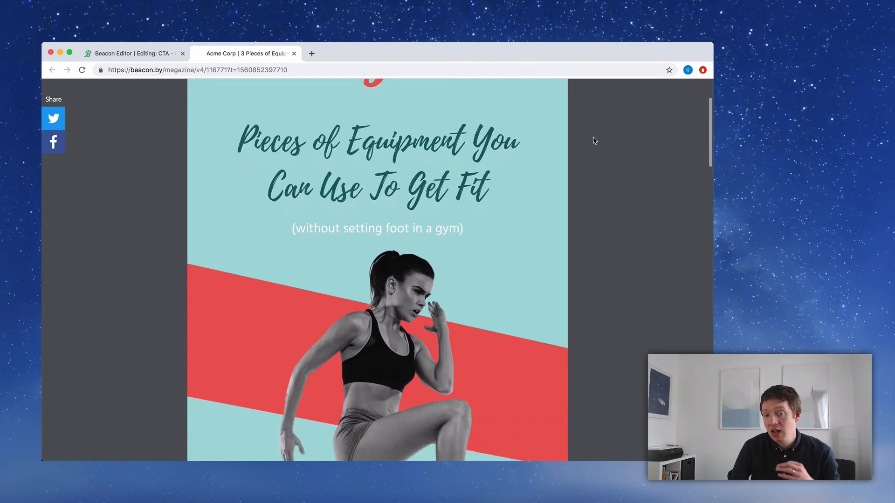
scroll(559, 139, up, 2)
scroll(629, 135, down, 5)
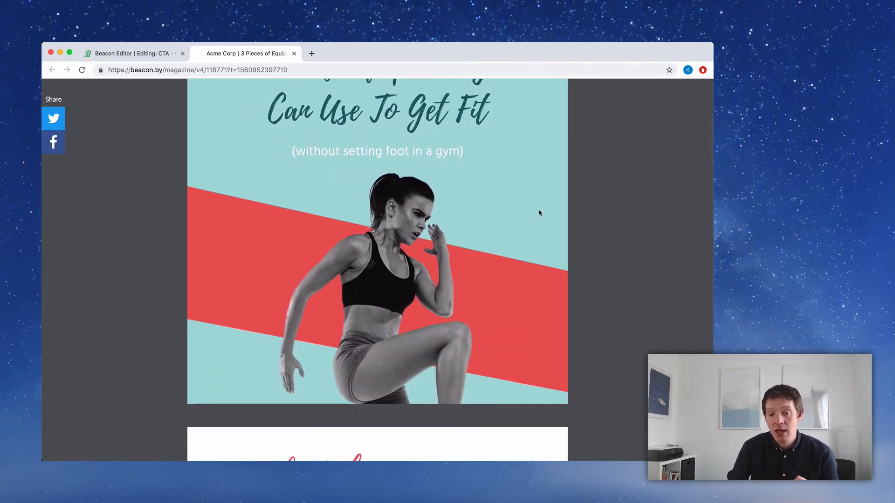
scroll(538, 209, up, 3)
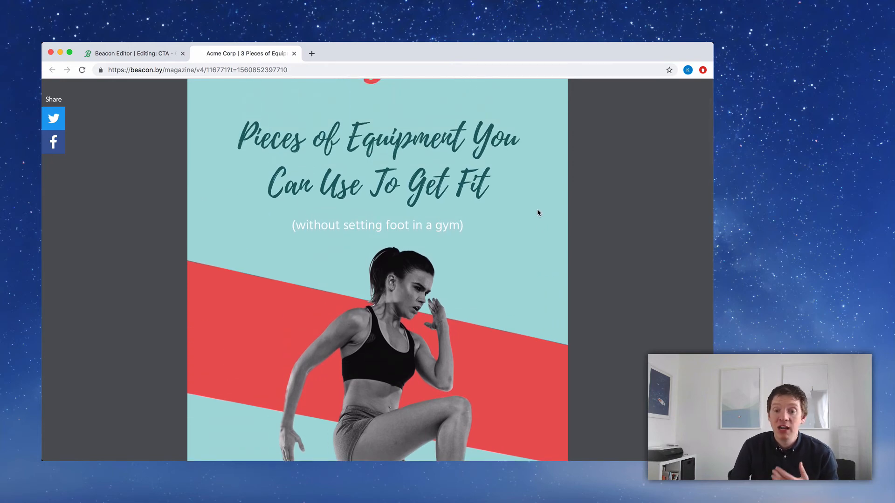
scroll(538, 213, down, 3)
scroll(538, 213, down, 2)
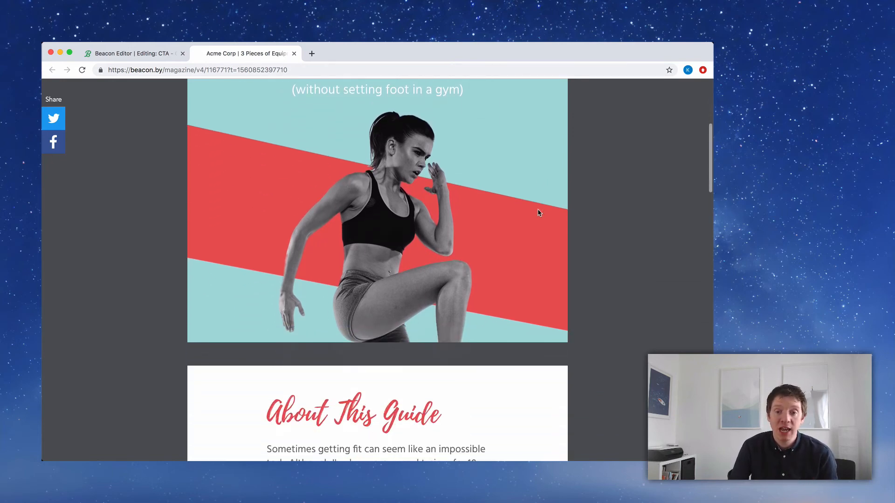
scroll(538, 213, down, 1)
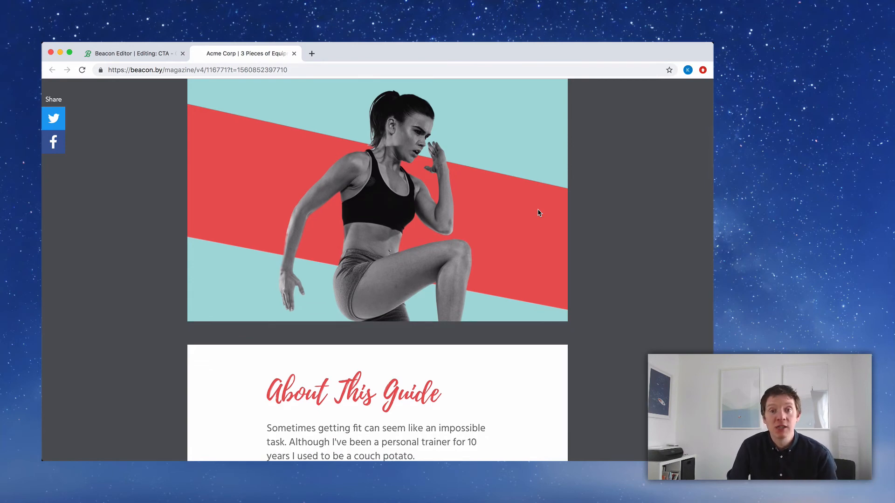
scroll(555, 189, down, 10)
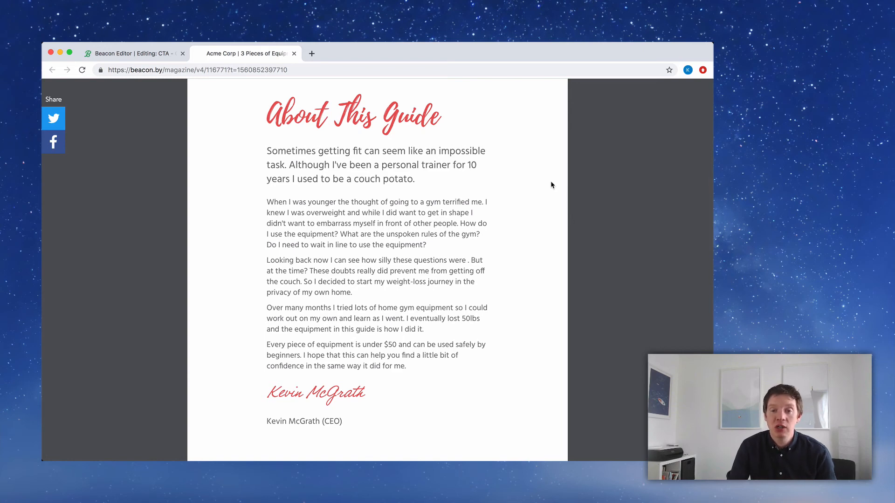
Scroll the preview past the Skipping Rope, Fitness Mat and Kettlebell cards to the consultation page
scroll(551, 185, down, 10)
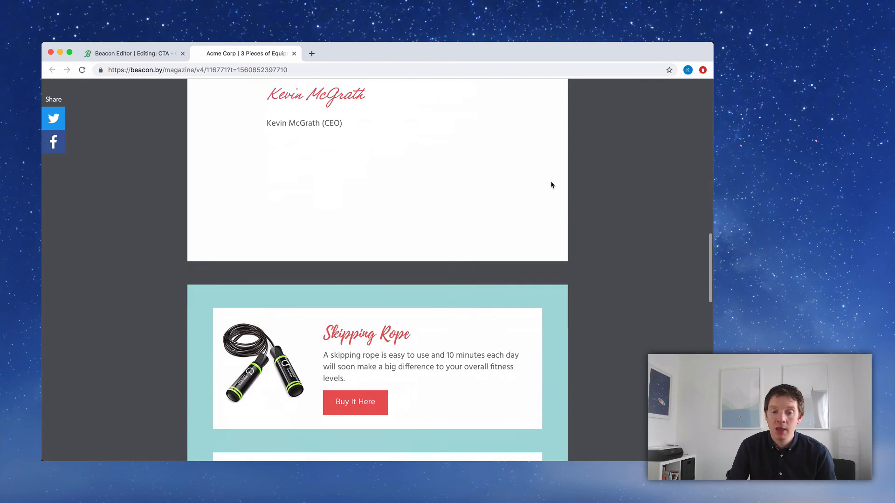
scroll(621, 184, down, 2)
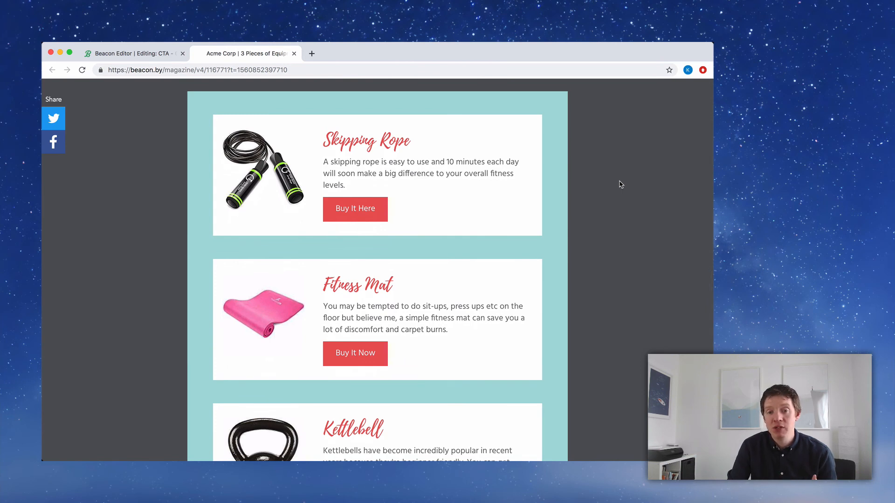
scroll(621, 185, down, 1)
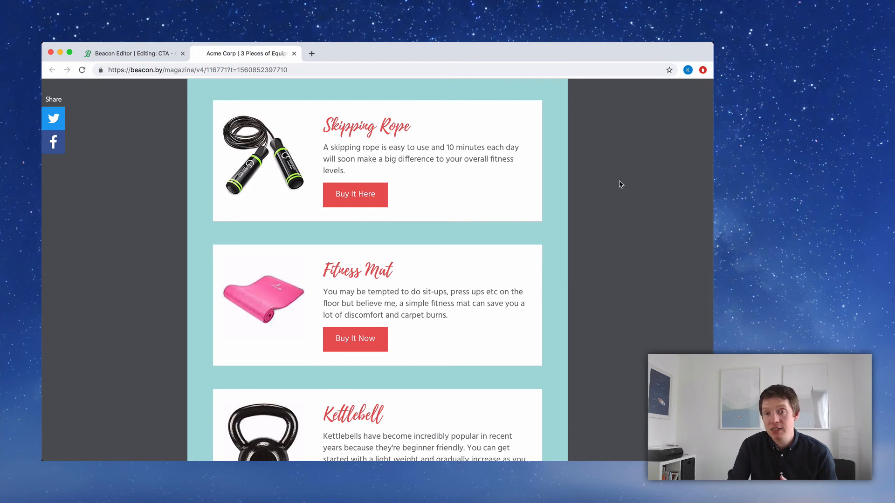
scroll(621, 185, down, 4)
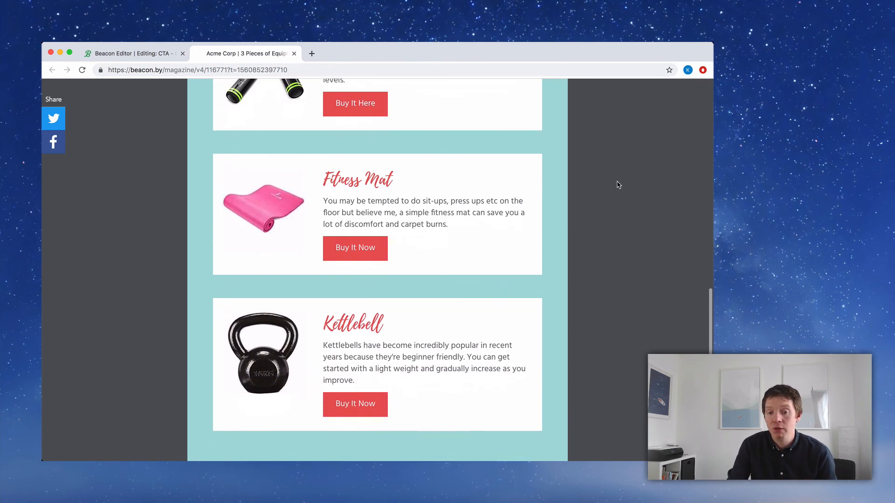
scroll(618, 184, down, 6)
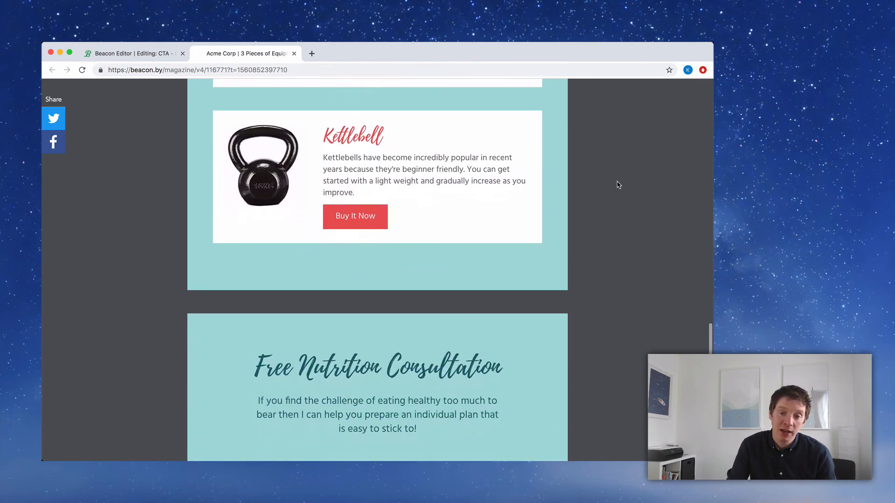
scroll(618, 184, down, 5)
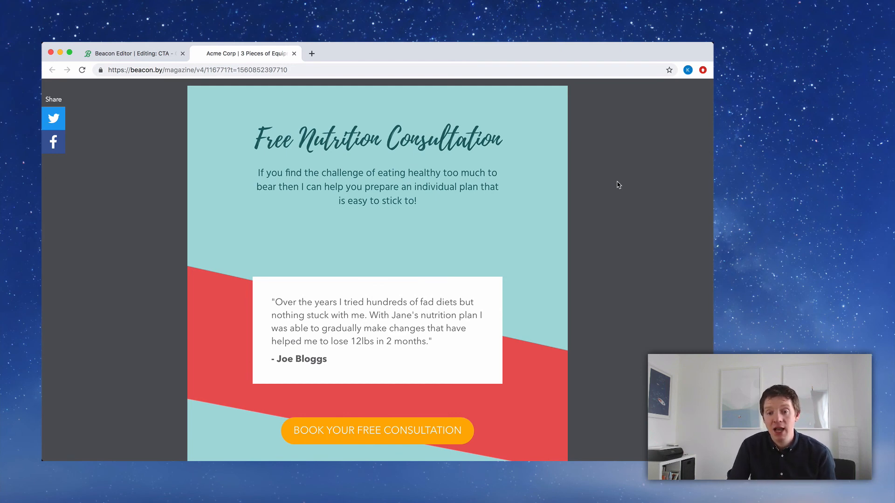
scroll(618, 185, down, 1)
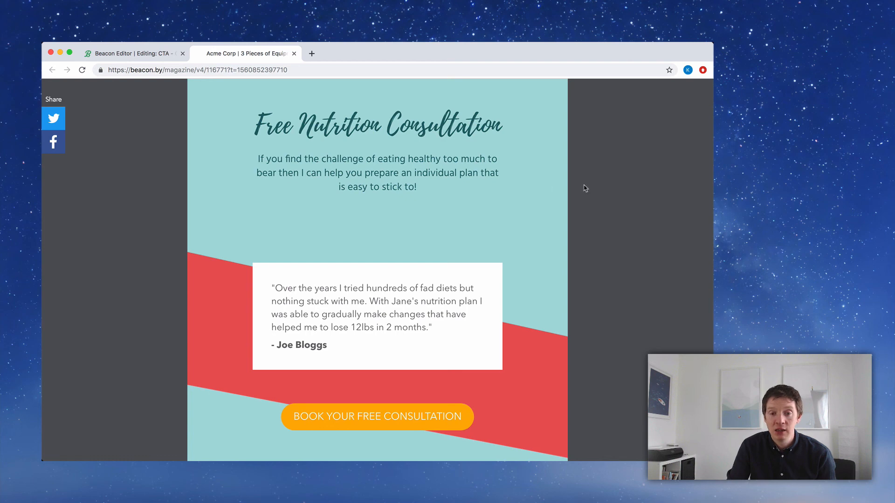
scroll(454, 155, down, 5)
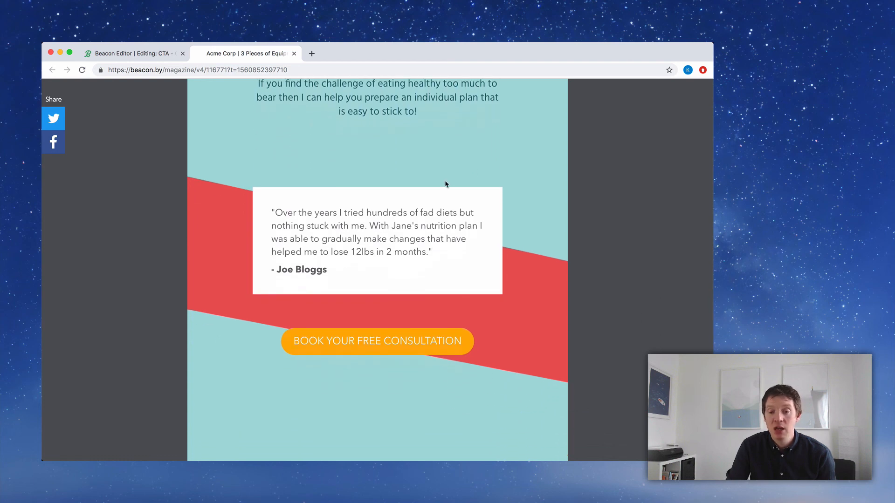